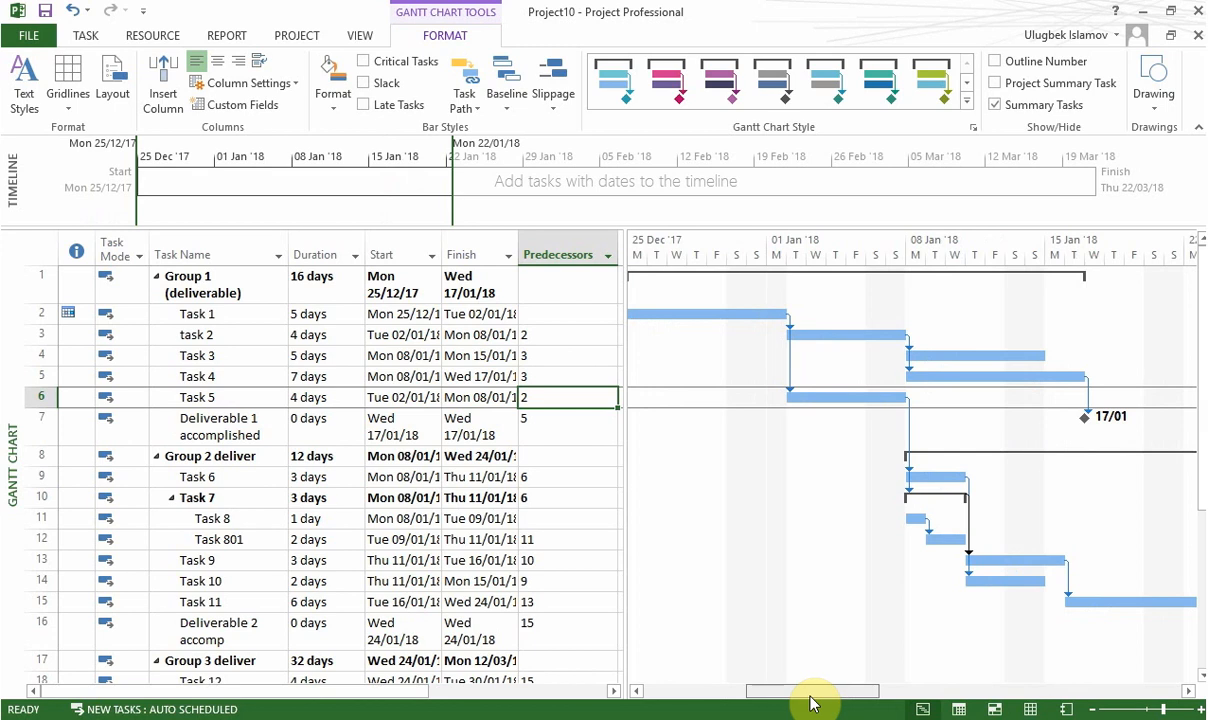
- Highlight the critical tasks on the Gantt chart and review the highlighted bars along the schedule
left_click(449, 456)
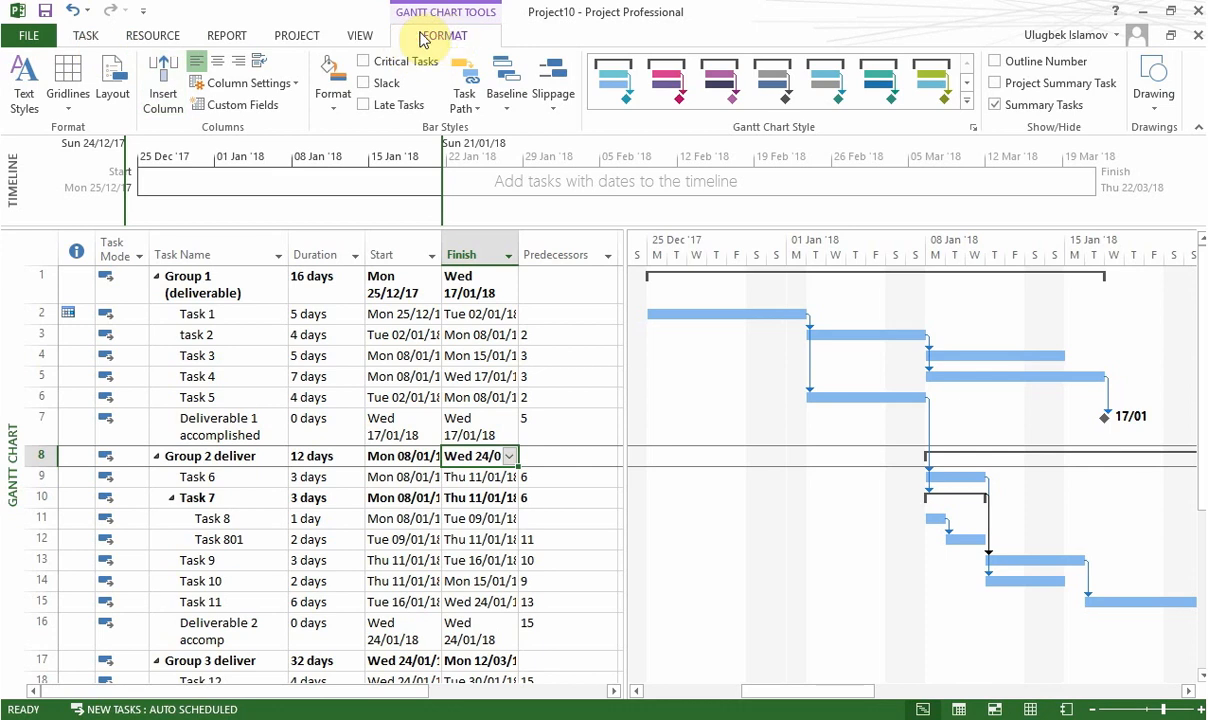
left_click(369, 68)
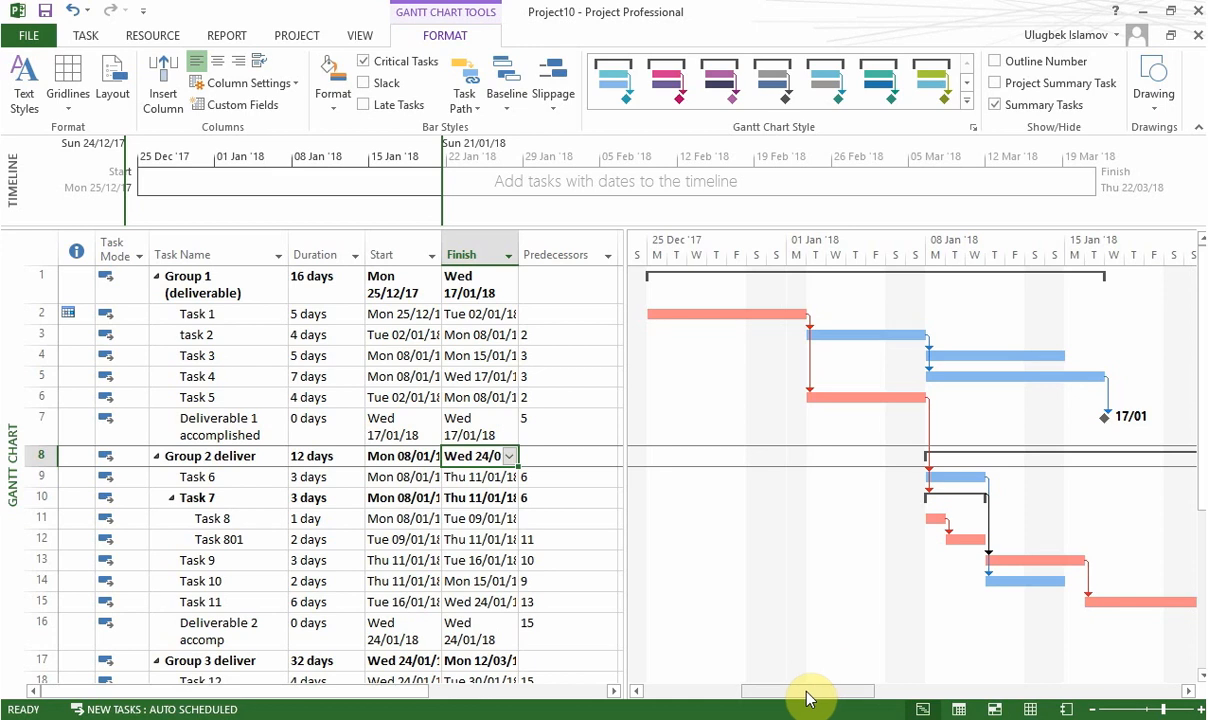
left_click_drag(808, 697, 908, 697)
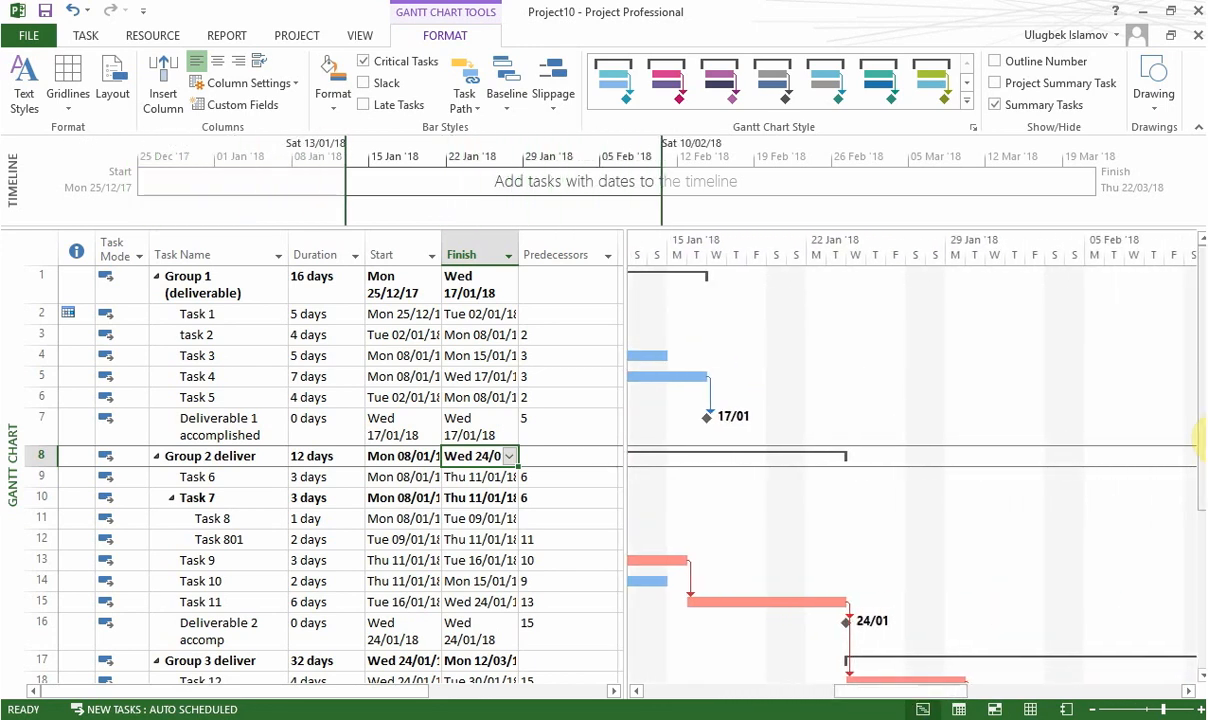
left_click_drag(1197, 437, 1189, 361)
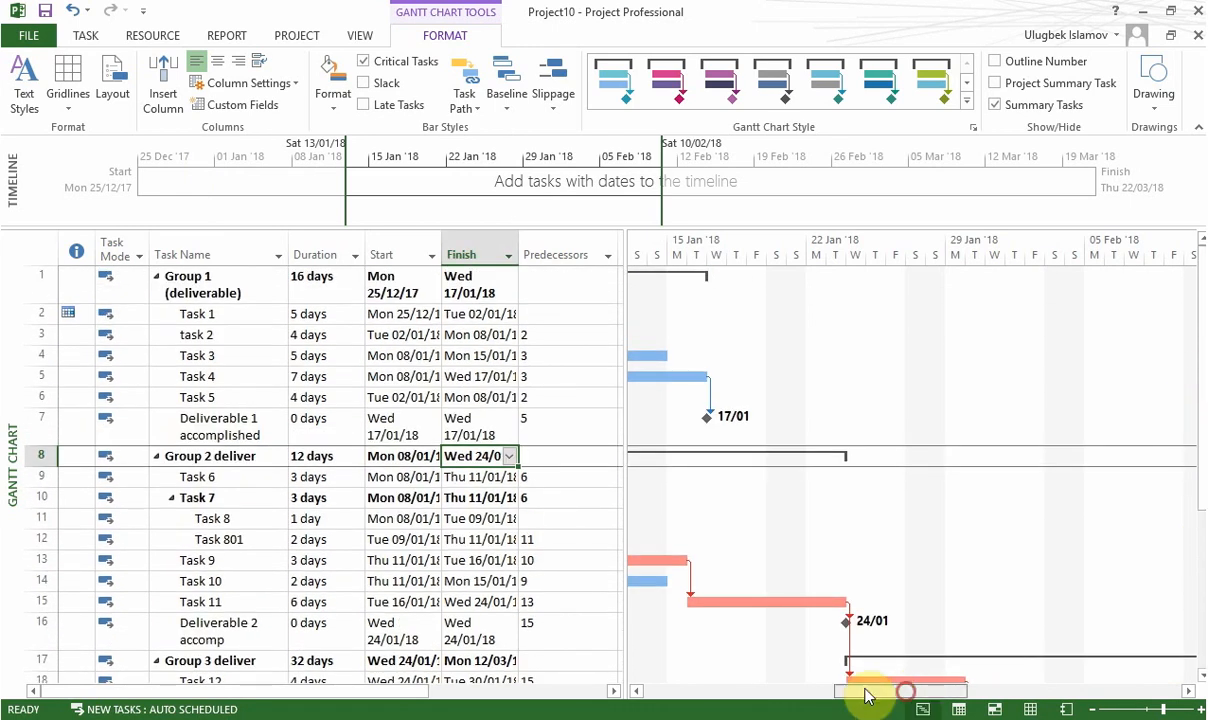
left_click_drag(868, 693, 820, 701)
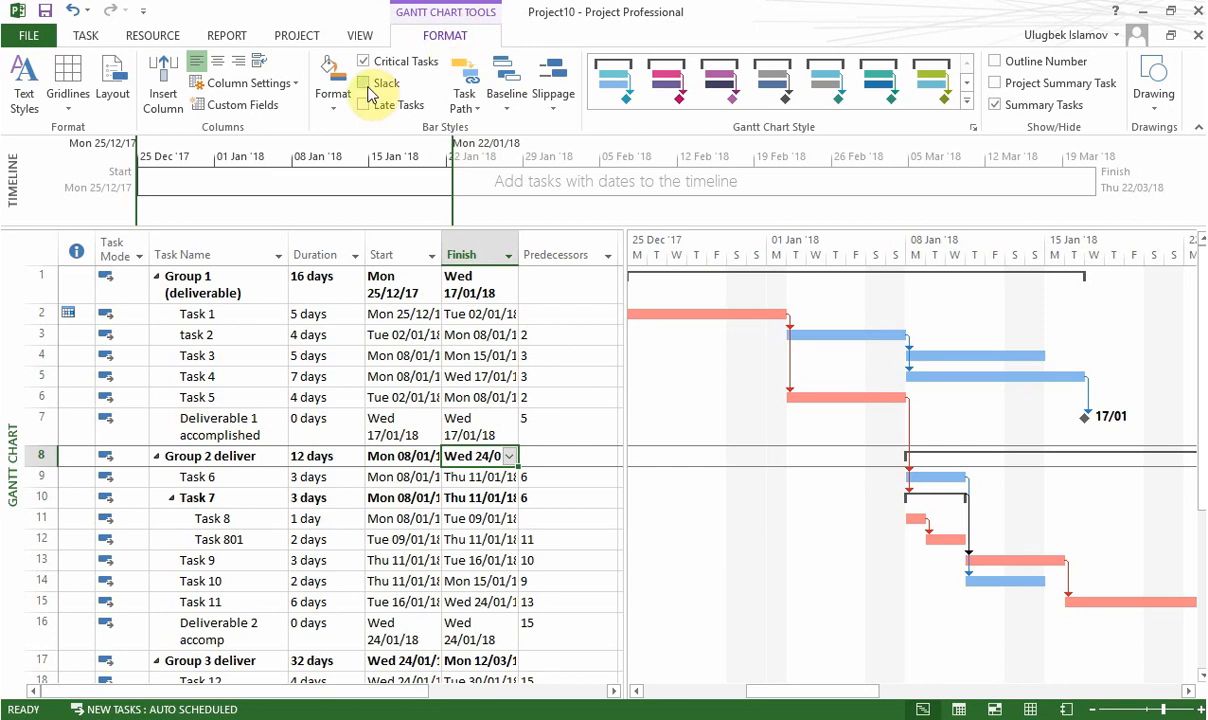
- Show the slack of the tasks on the Gantt chart and review the slack lines along the schedule
left_click(363, 87)
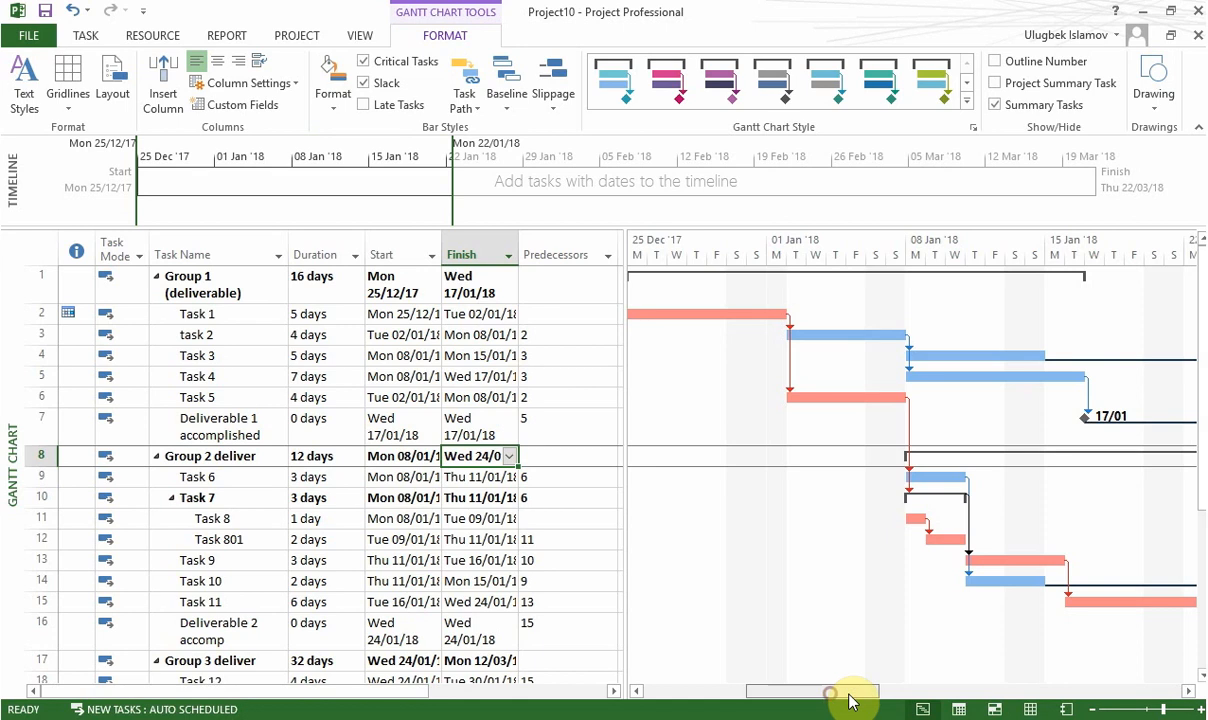
left_click_drag(849, 692, 903, 701)
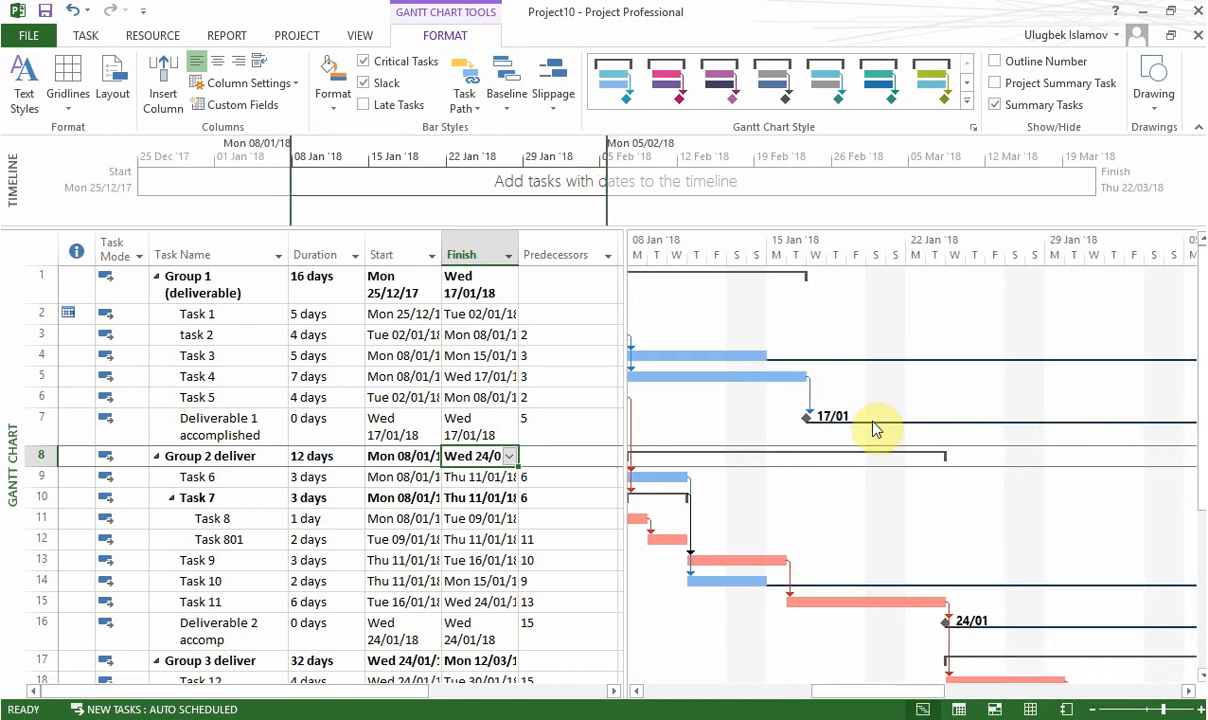
left_click_drag(889, 696, 711, 692)
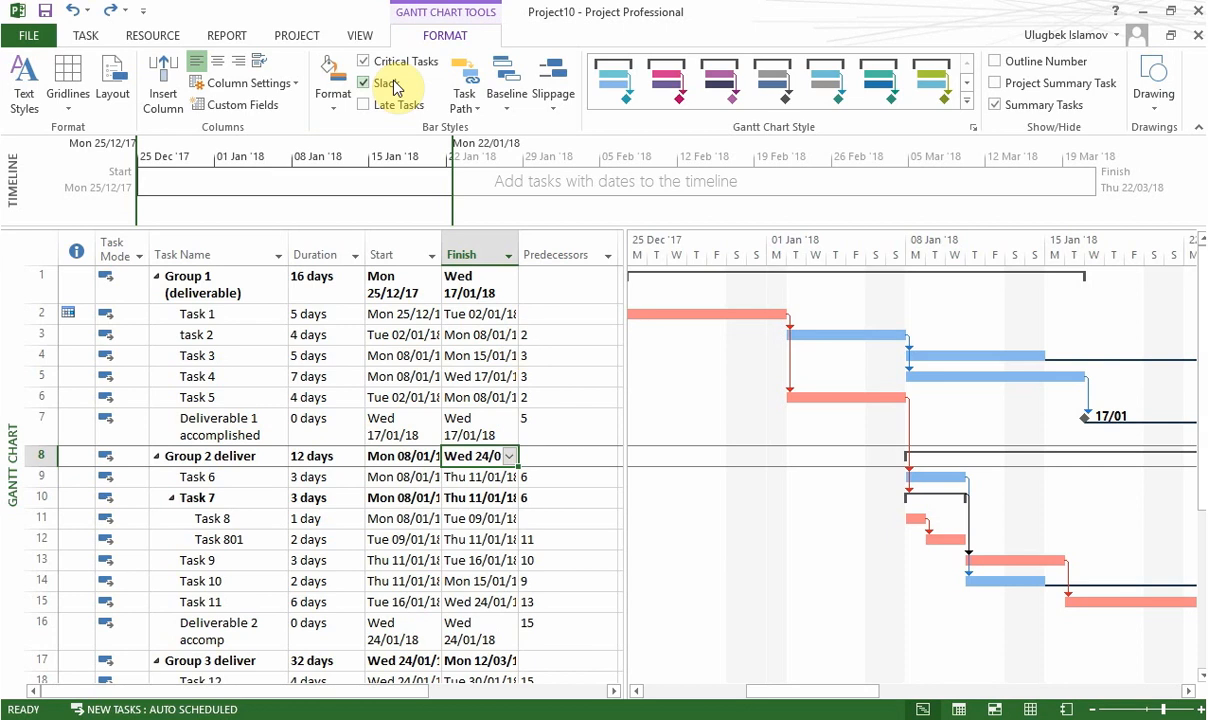
- Switch to the Network Diagram view and examine the critical path through the linked task boxes
left_click(360, 37)
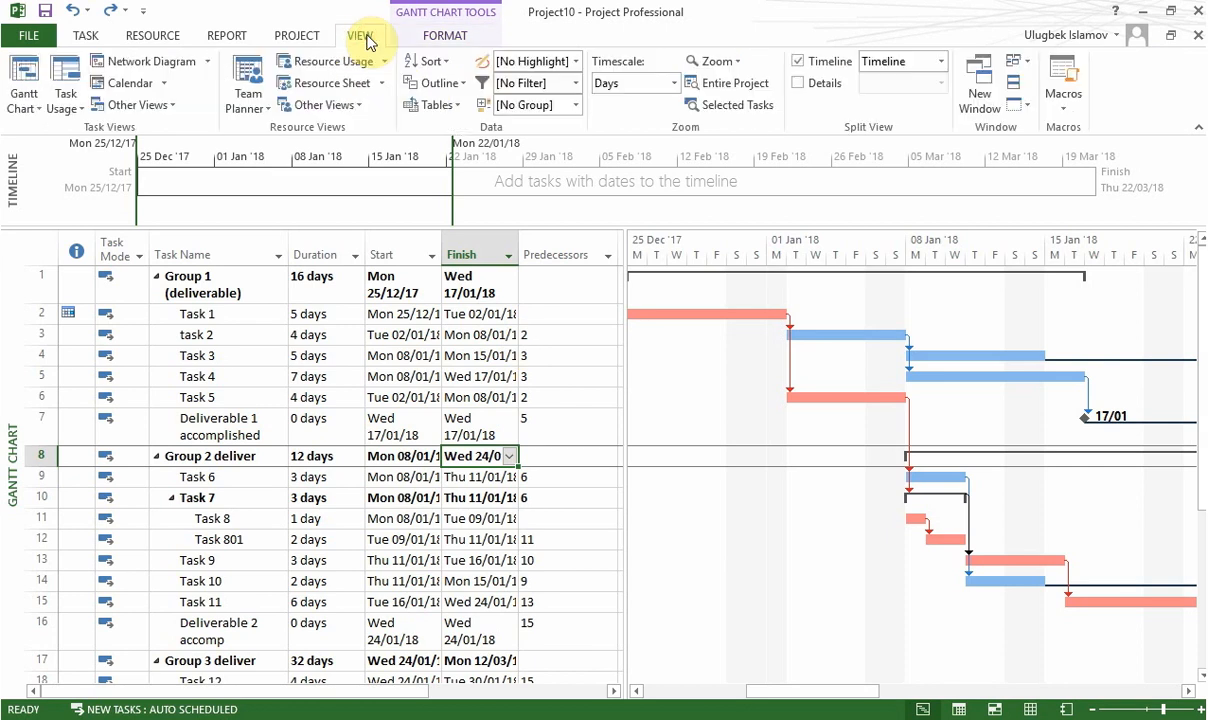
left_click(140, 68)
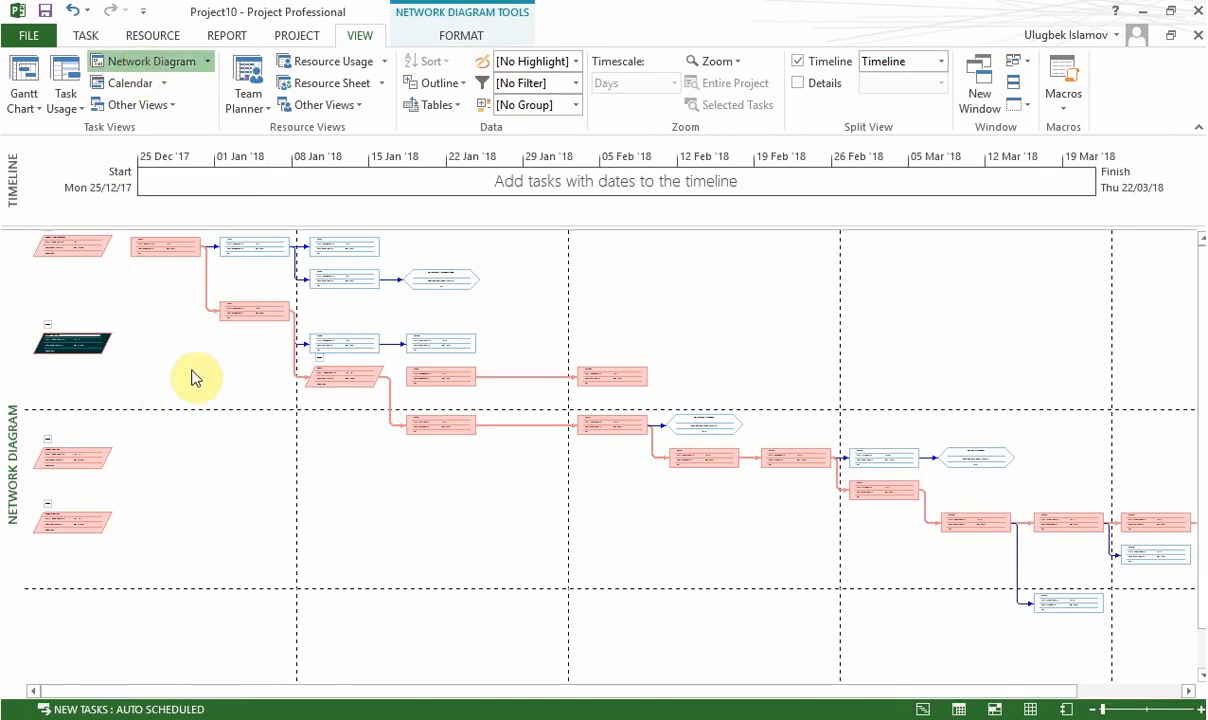
left_click_drag(852, 692, 890, 636)
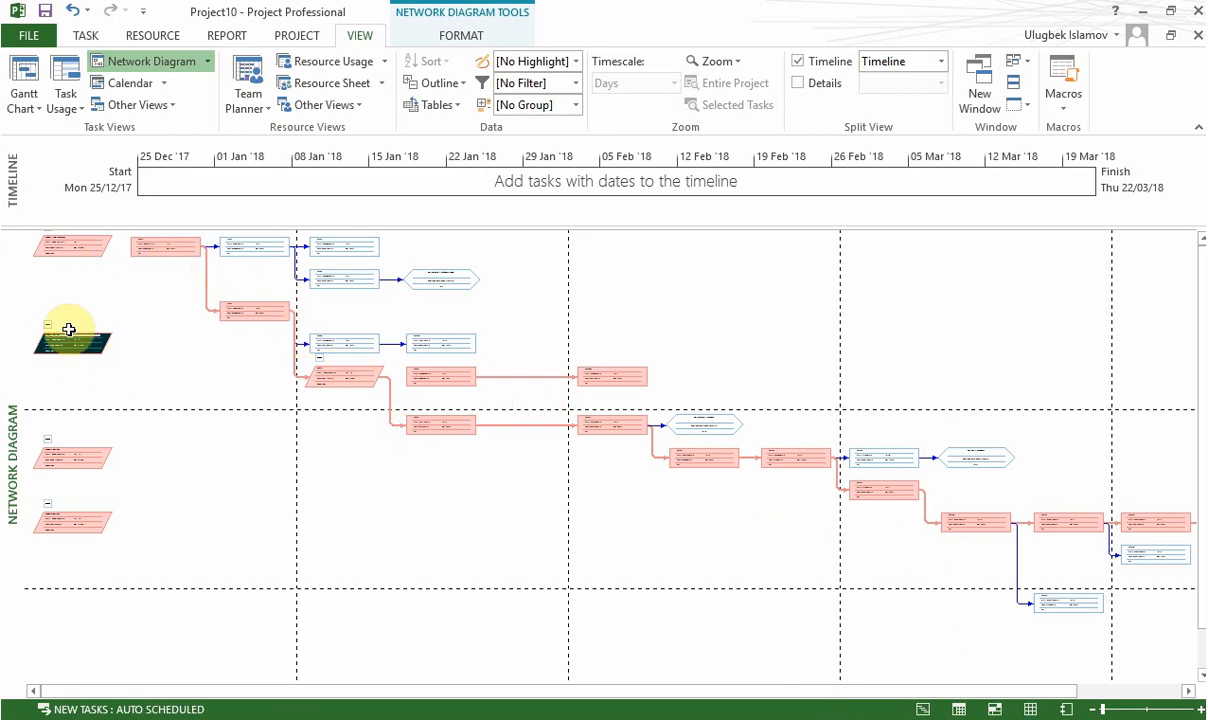
left_click_drag(847, 684, 878, 688)
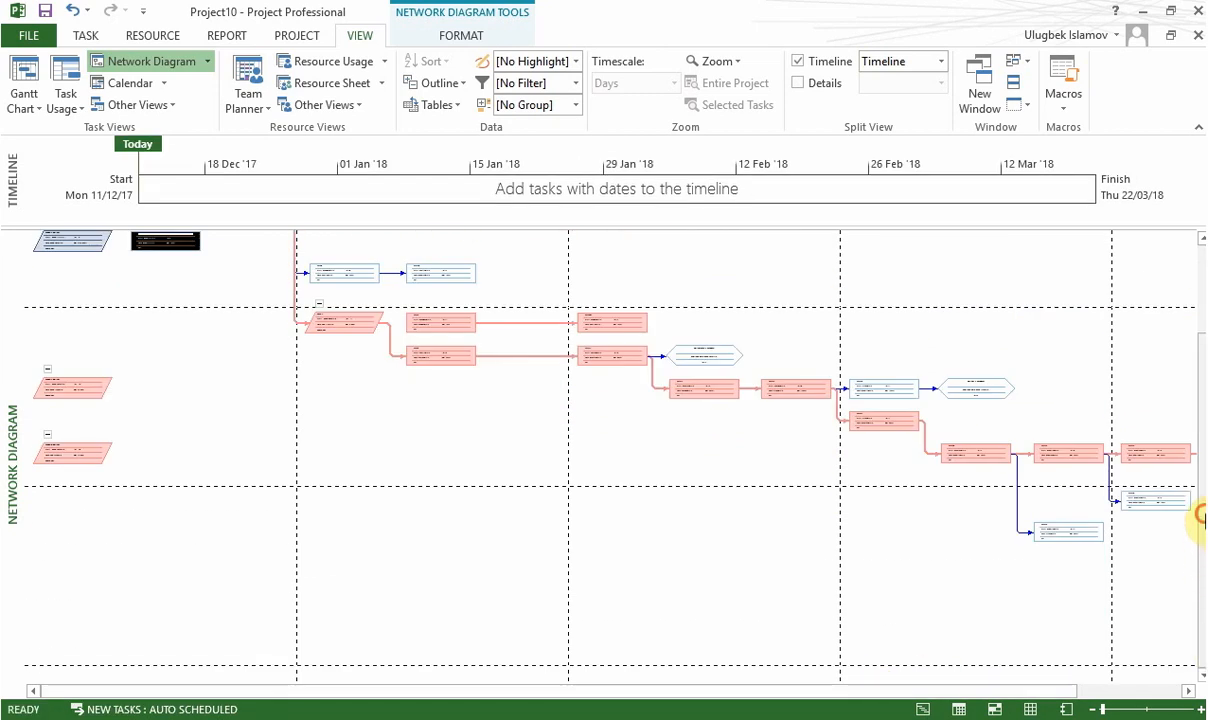
left_click_drag(1201, 516, 1194, 380)
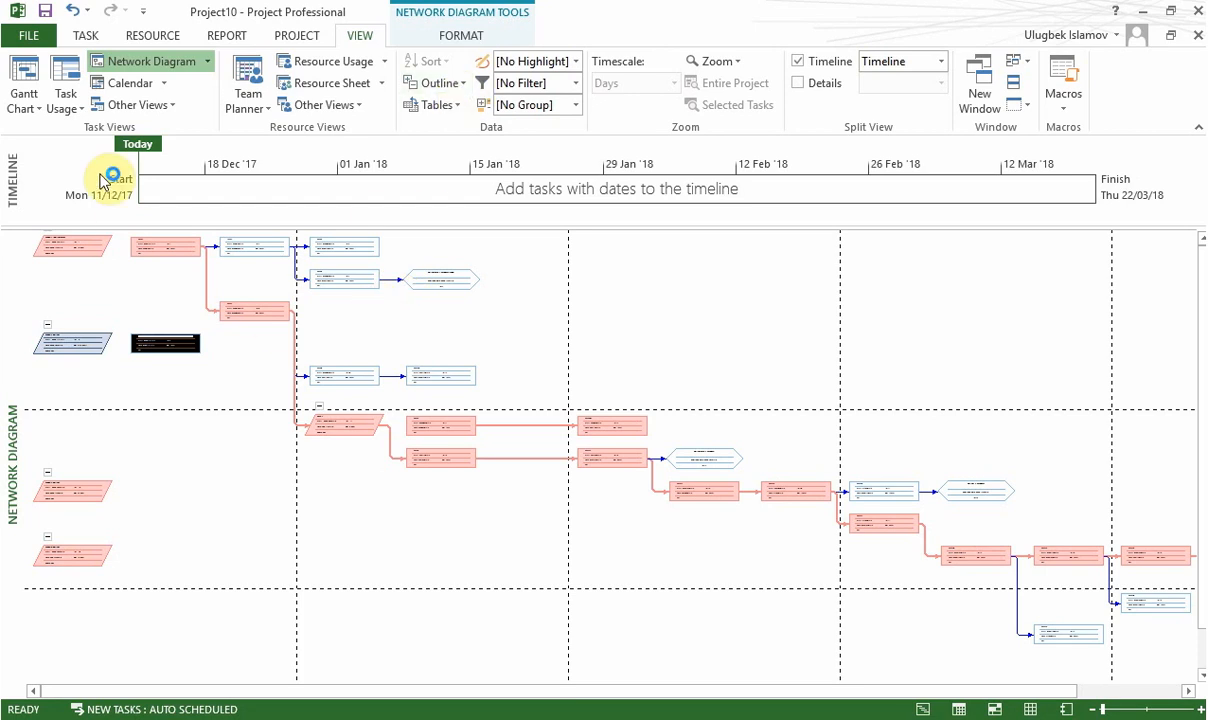
- Return to the Gantt Chart view and delete the unnamed task in row 9, above Task 6
left_click(25, 90)
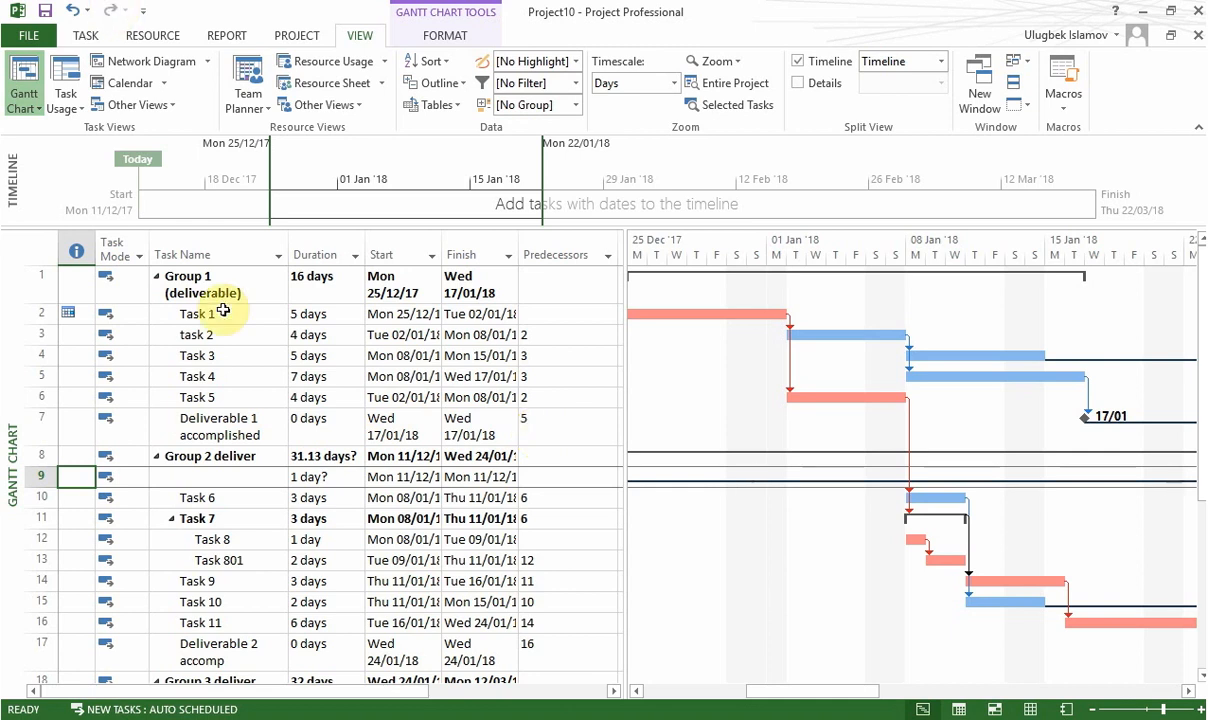
right_click(36, 475)
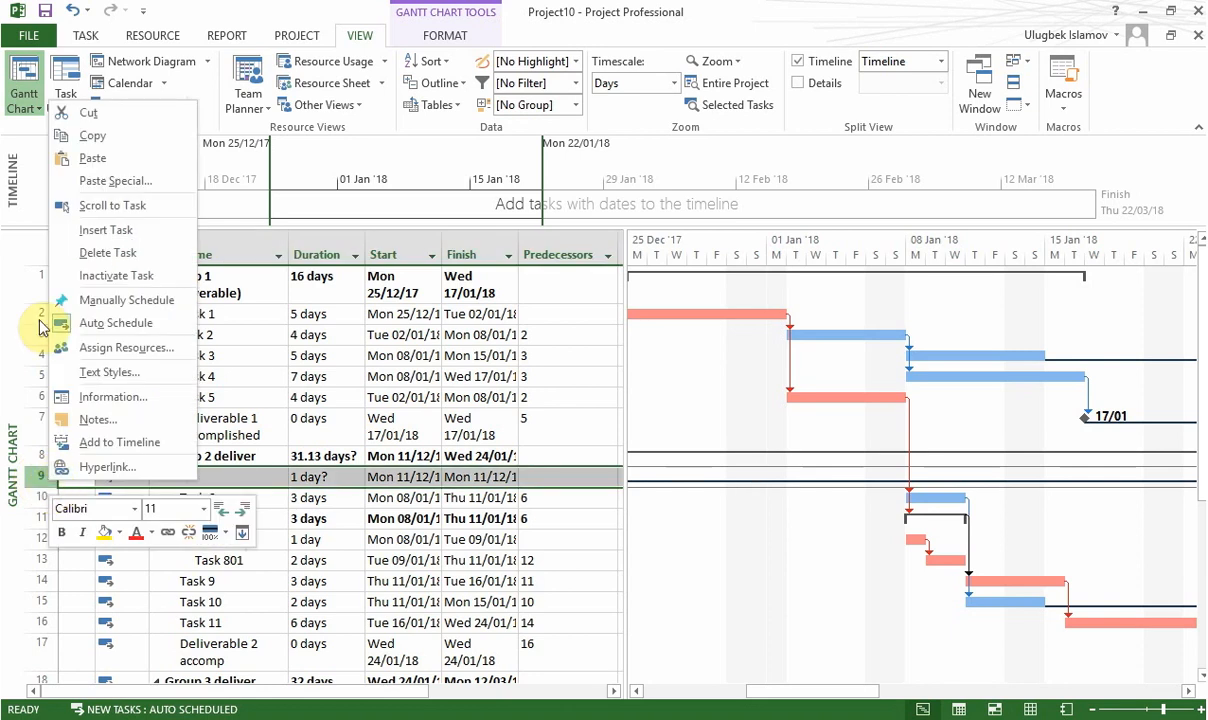
left_click(70, 253)
left_click(316, 539)
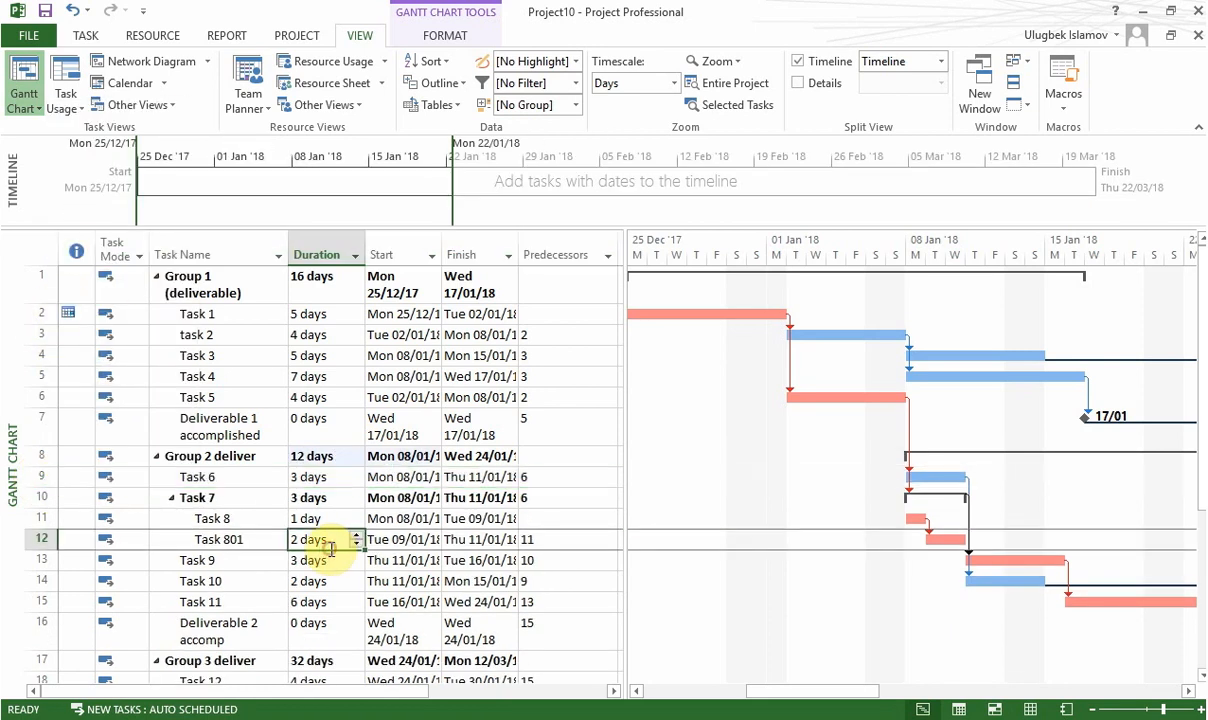
- Show outline numbers in front of the task names
left_click(450, 458)
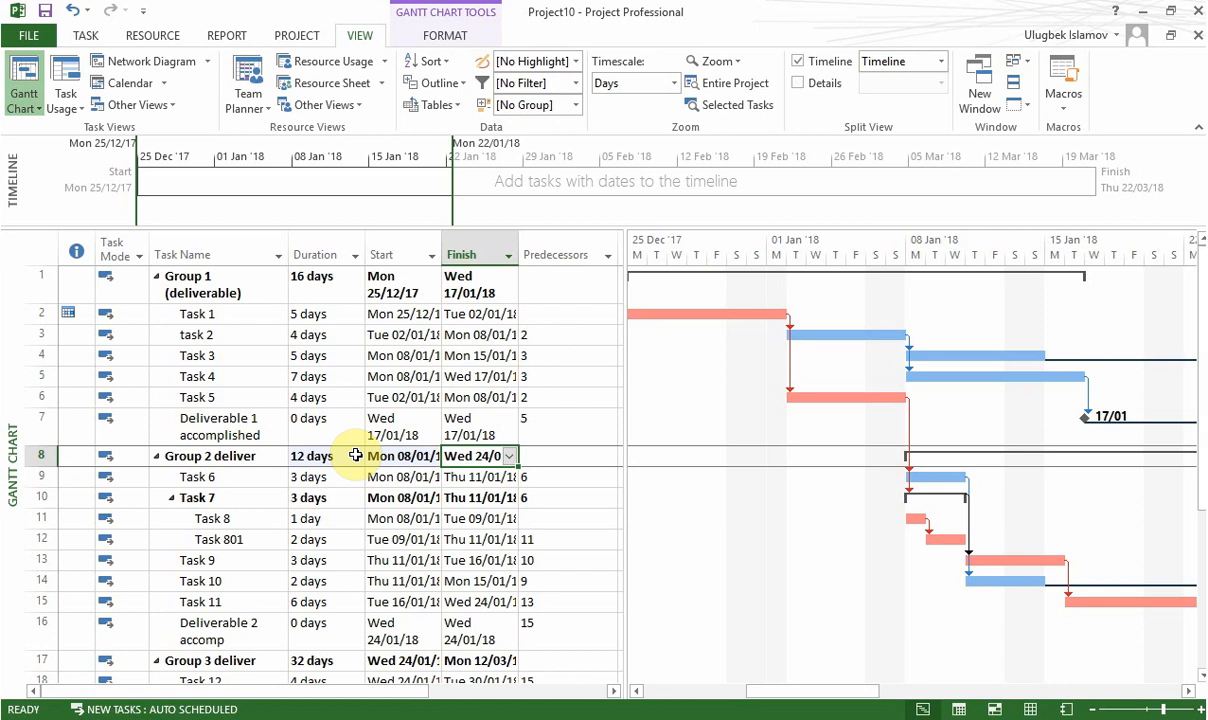
left_click(446, 38)
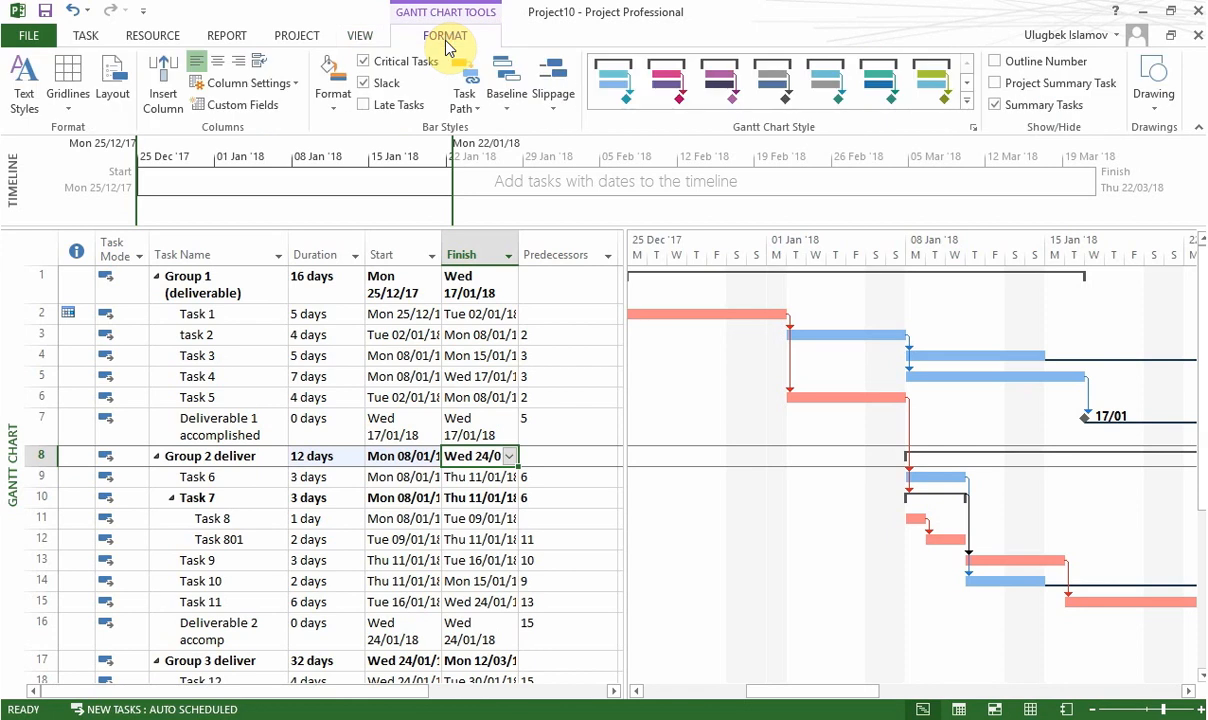
left_click(1013, 66)
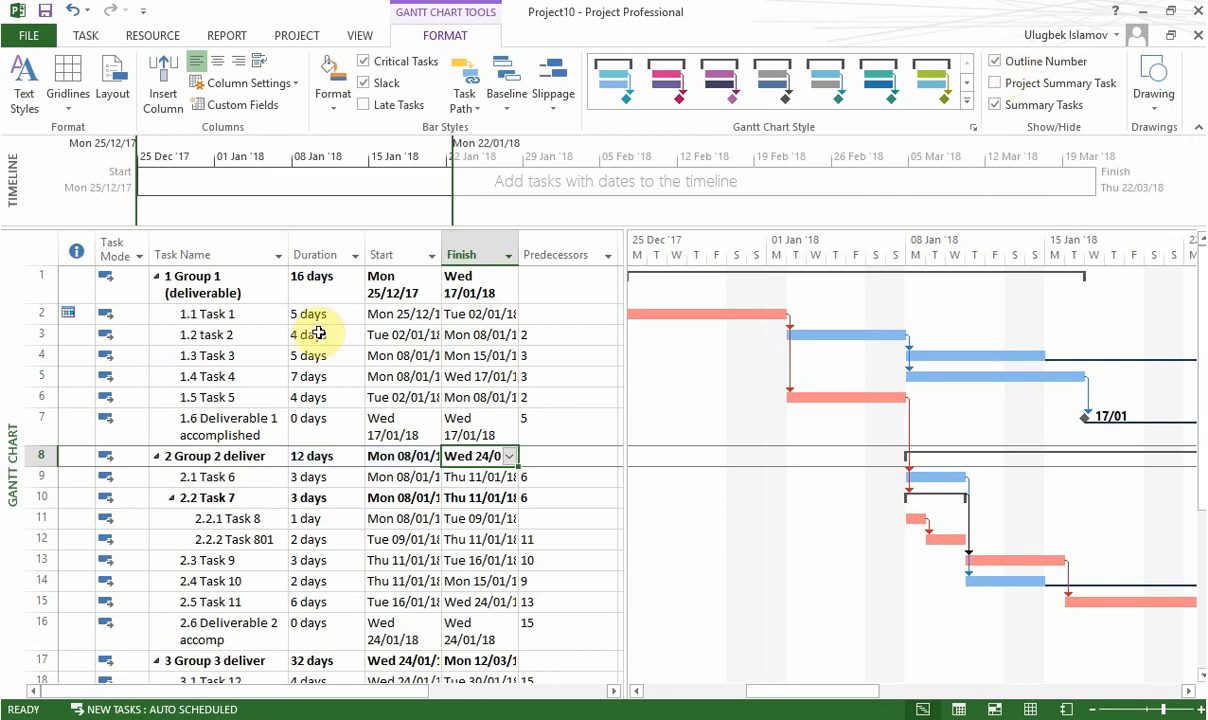
- Go through the task names from Group 1 to the end of the list and back to examine their outline numbering
left_click(214, 286)
key("Down")
key("Down")
key("Down")
key("Down")
key("Down")
key("Down")
key("Down")
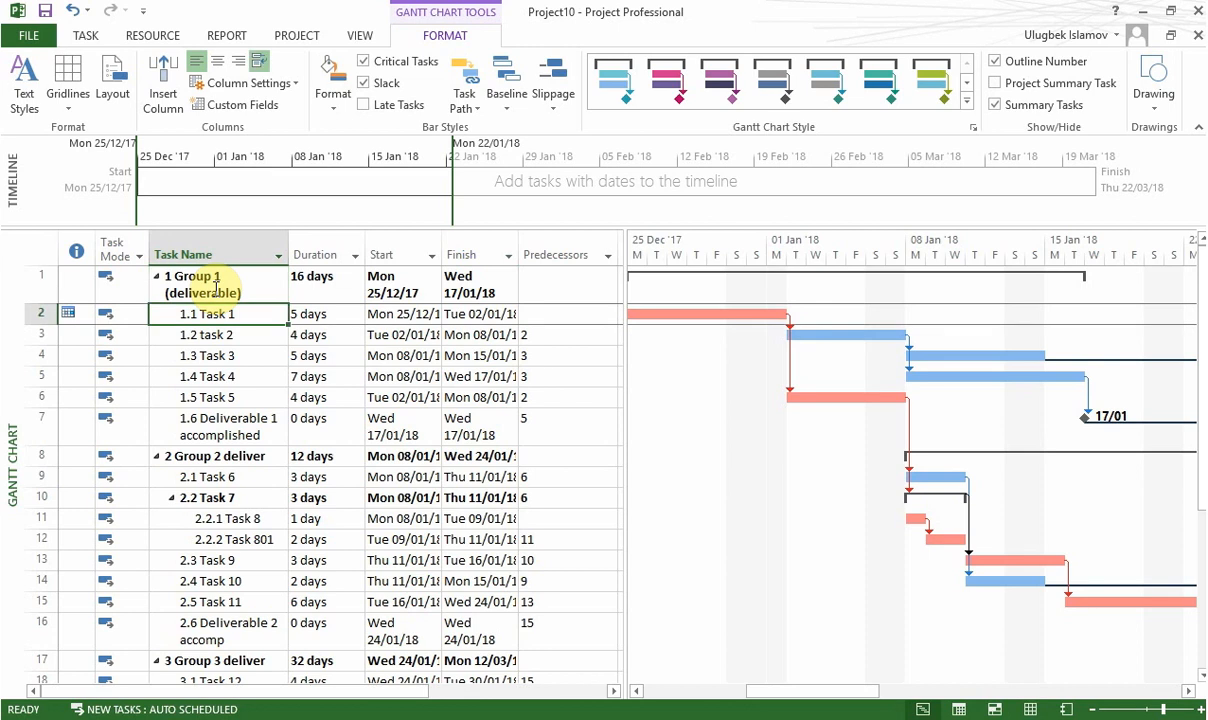
key("Down")
key("Down")
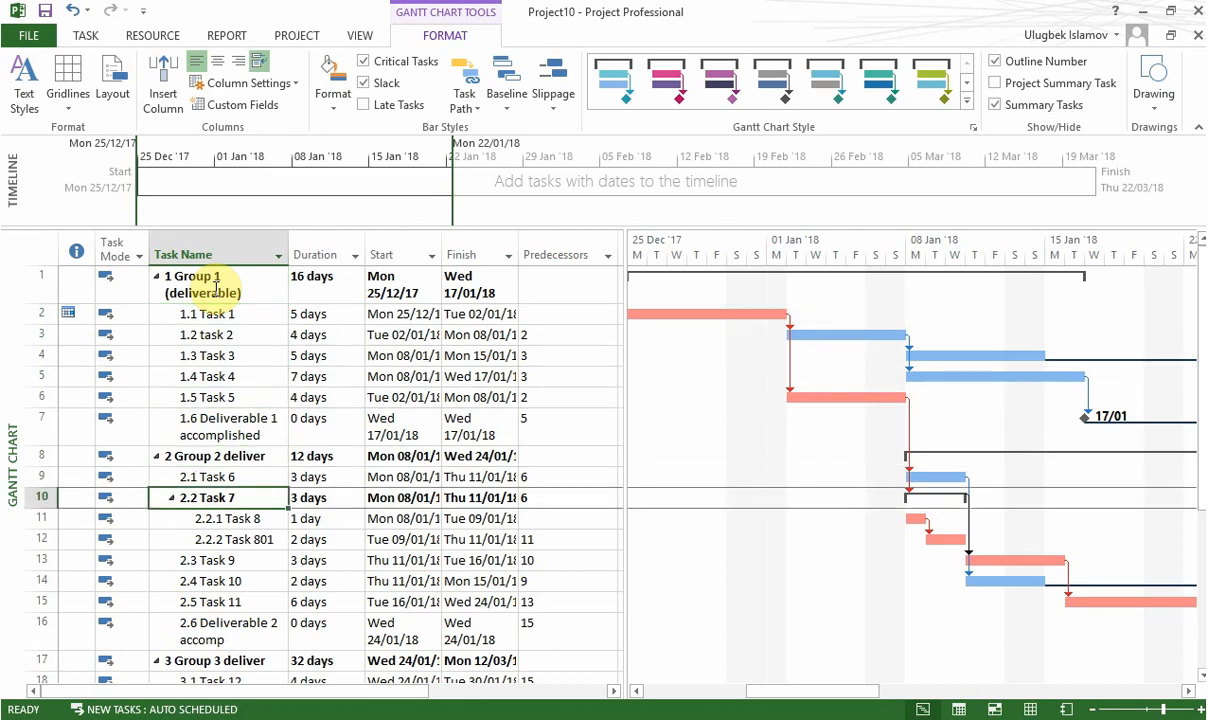
key("Up")
key("Up")
key("Up")
key("Up")
key("Up")
key("Up")
key("Up")
key("Up")
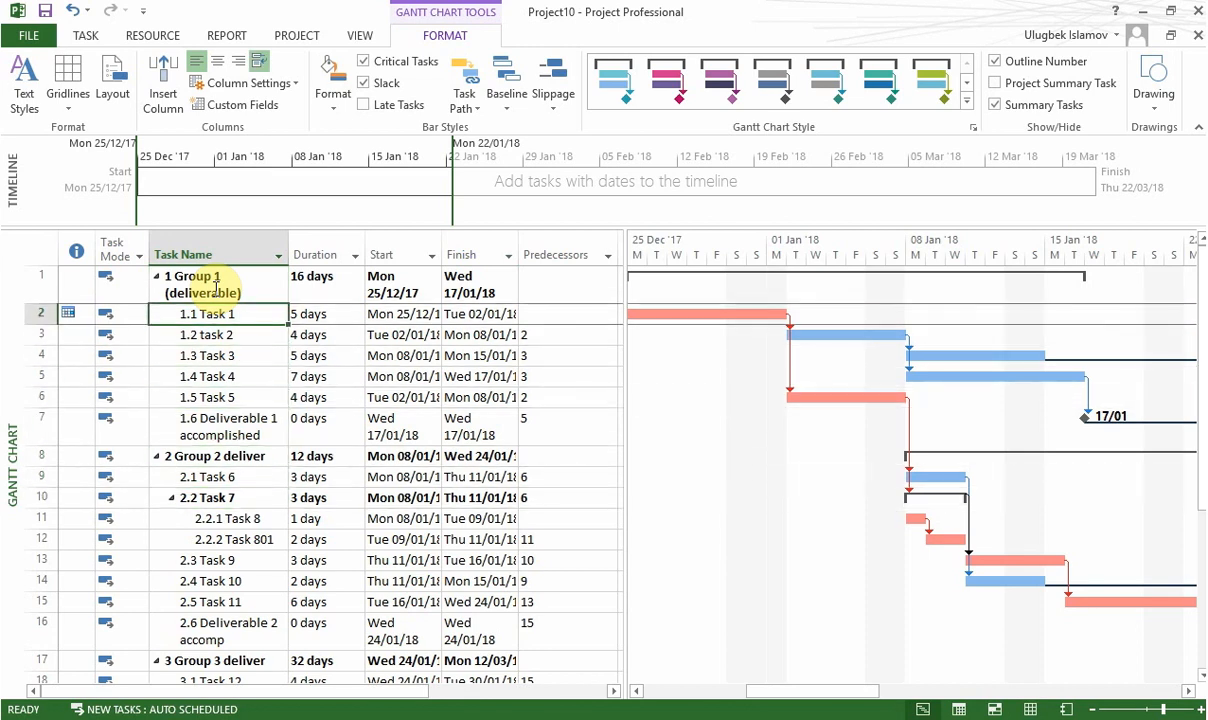
key("Down")
key("Down")
key("Down")
key("Down")
key("Down")
key("Down")
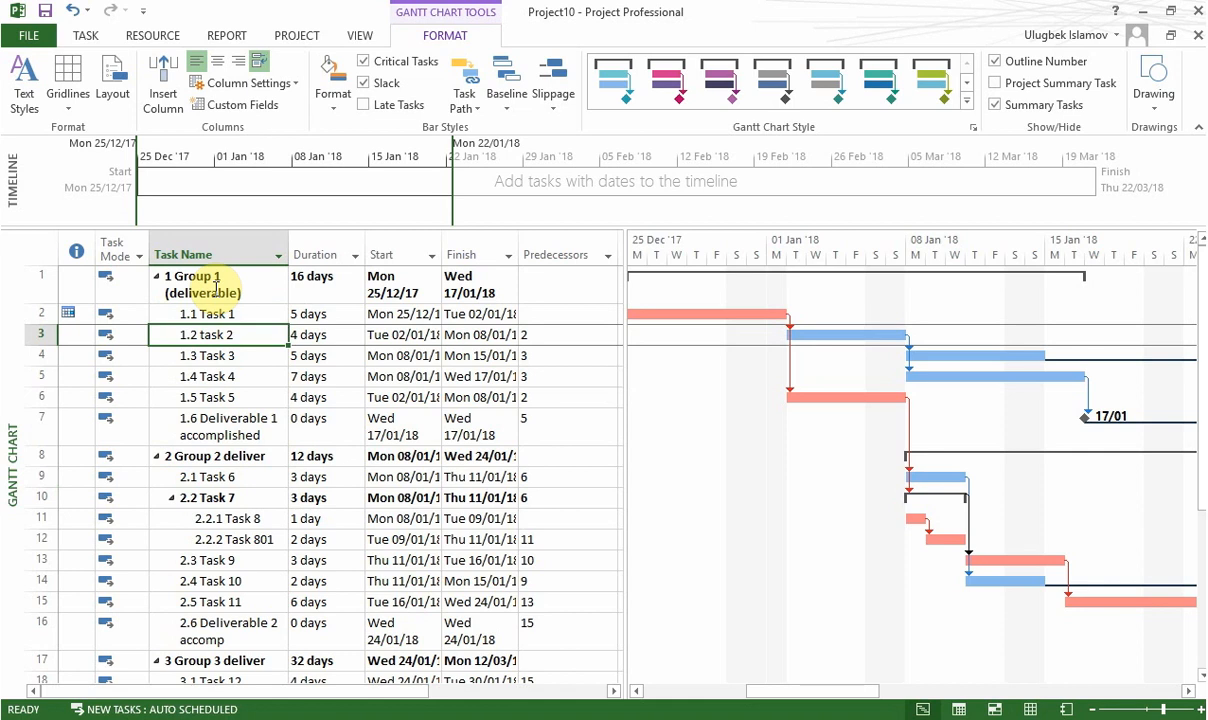
key("Down")
key("Down")
key("Down")
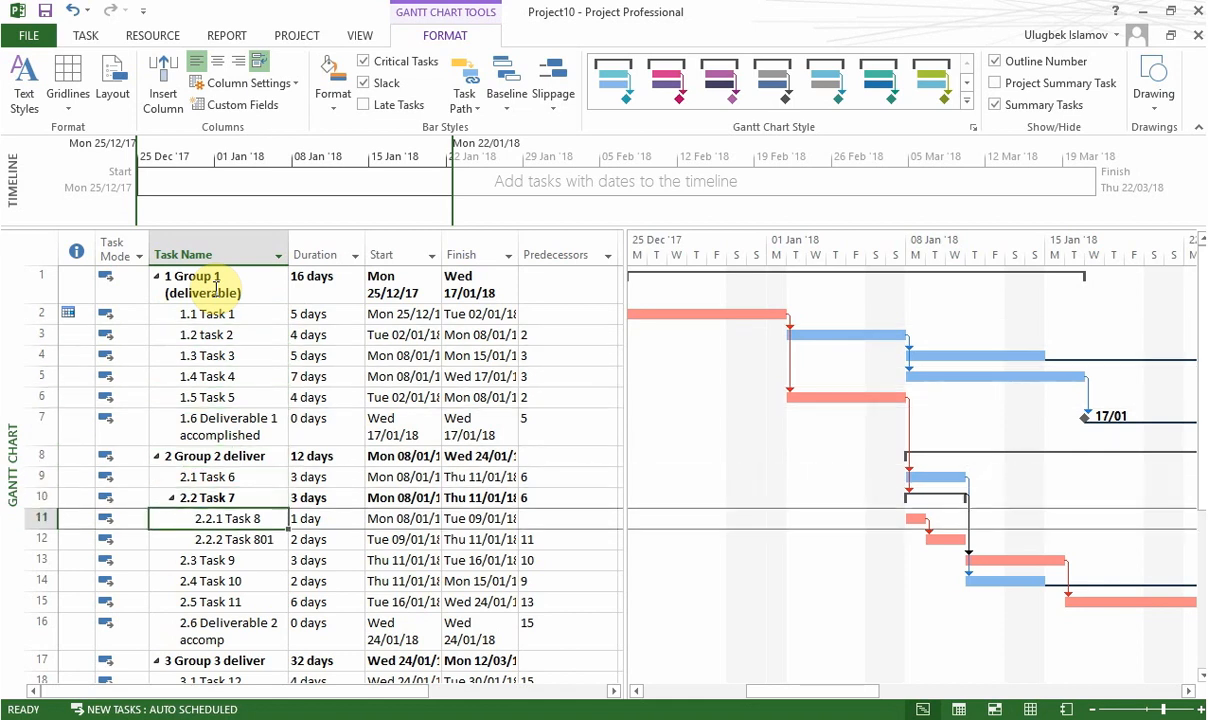
key("Down")
key("Down")
key("Down")
key("Down")
key("Down")
key("Down")
key("Down")
key("Down")
key("Down")
key("Down")
key("Down")
key("Down")
key("Down")
key("Down")
key("Down")
key("Down")
key("Down")
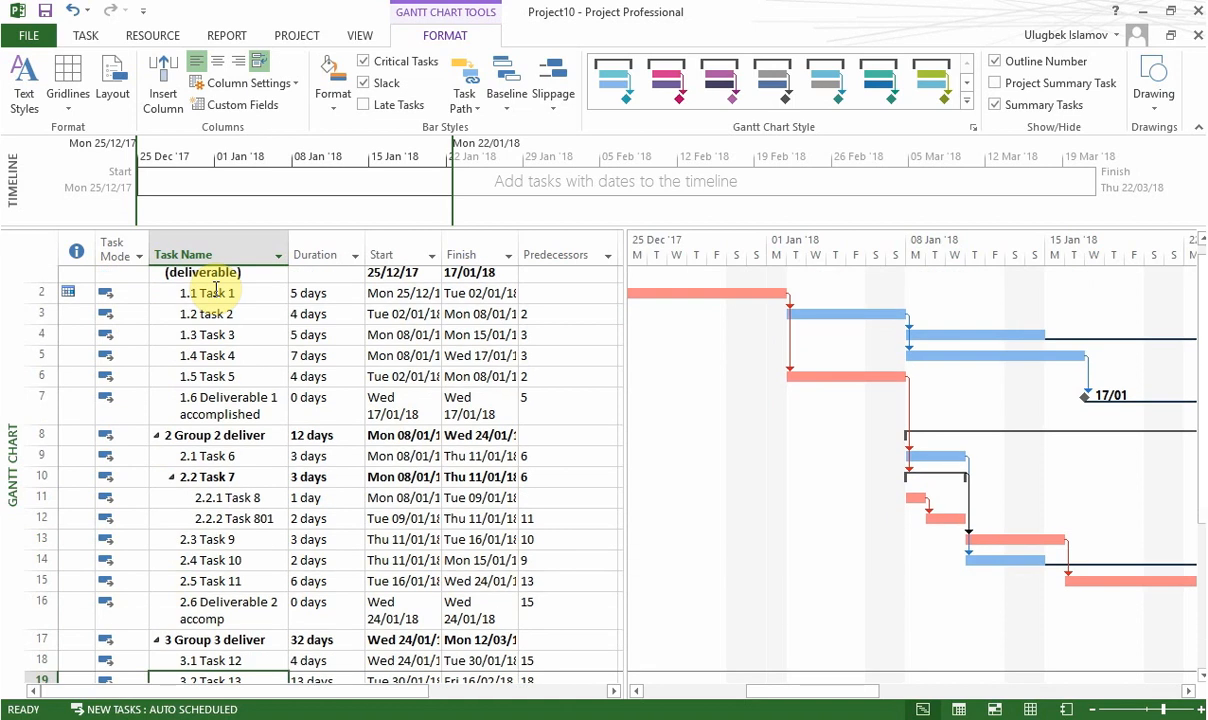
key("Down")
key("Down")
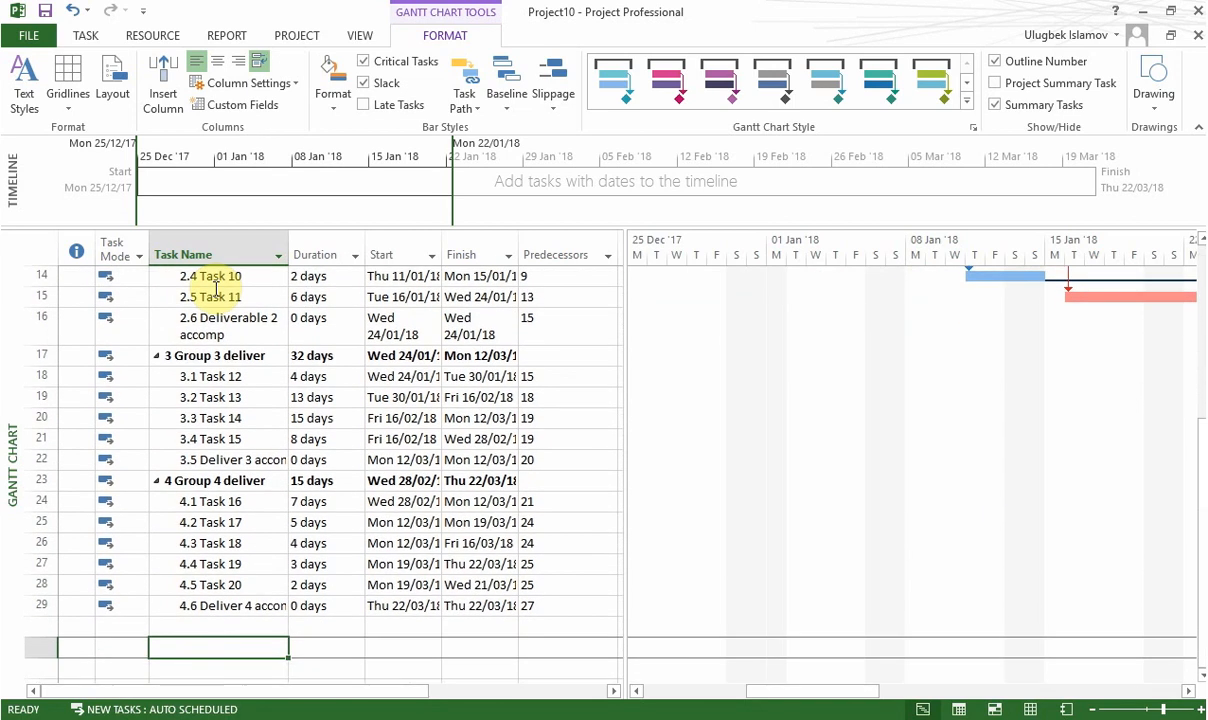
key("Up")
key("Up")
key("Up")
key("Up")
key("Up")
key("Up")
key("Up")
key("Up")
key("Up")
key("Up")
key("Up")
key("Up")
key("Up")
key("Up")
key("Up")
key("Up")
key("Up")
key("Up")
key("Up")
key("Up")
key("Up")
key("Up")
key("Up")
key("Up")
key("Up")
key("Up")
key("Up")
key("Up")
key("Up")
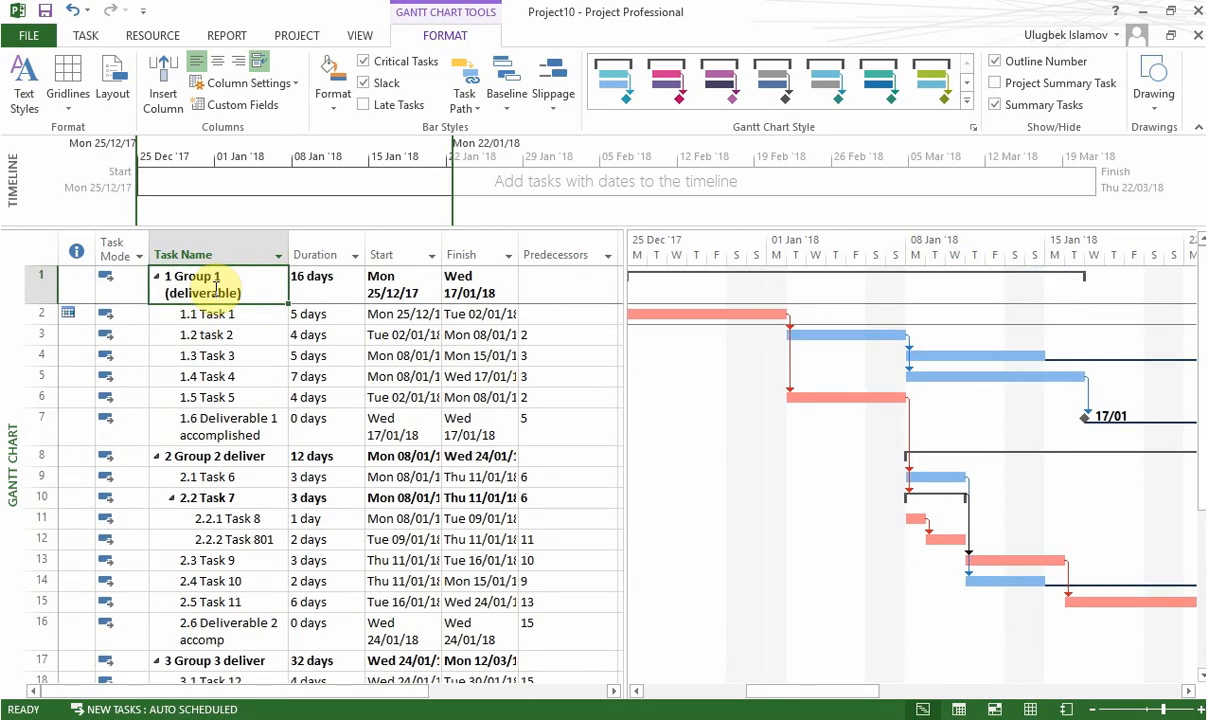
key("Down")
key("Down")
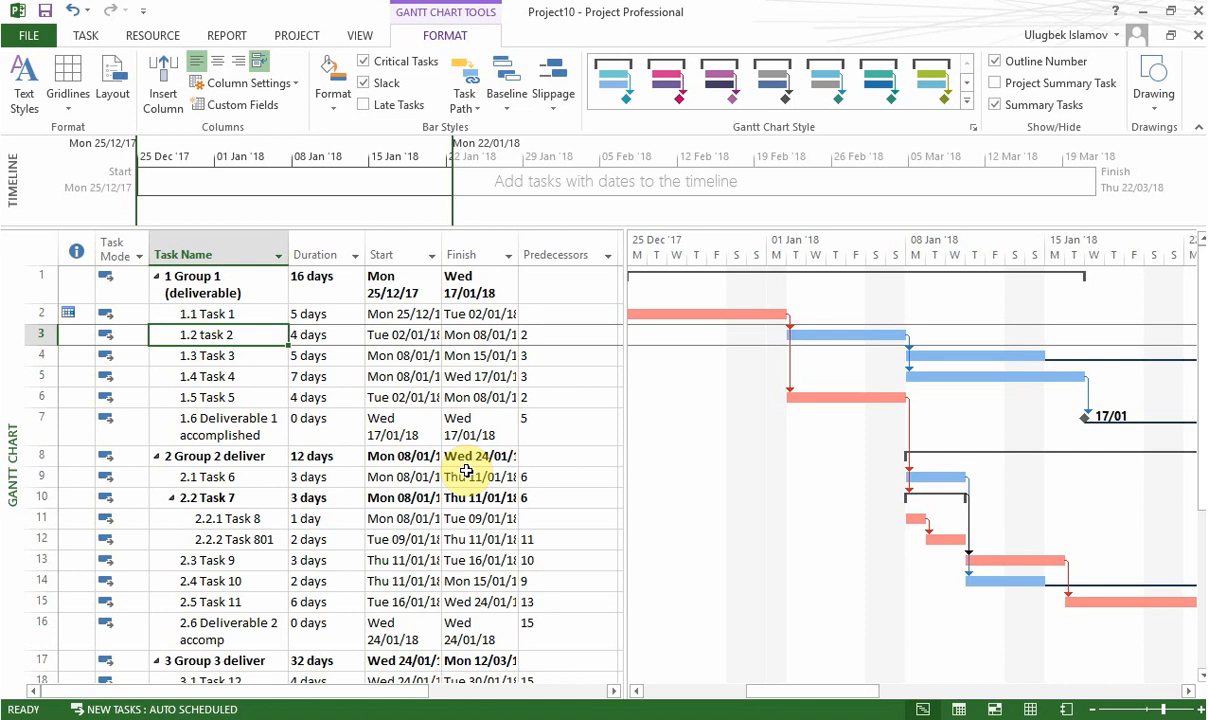
- Go through the durations of the group summaries and their tasks, from Group 1 down to Group 4 and back
key("Up")
key("Up")
key("Right")
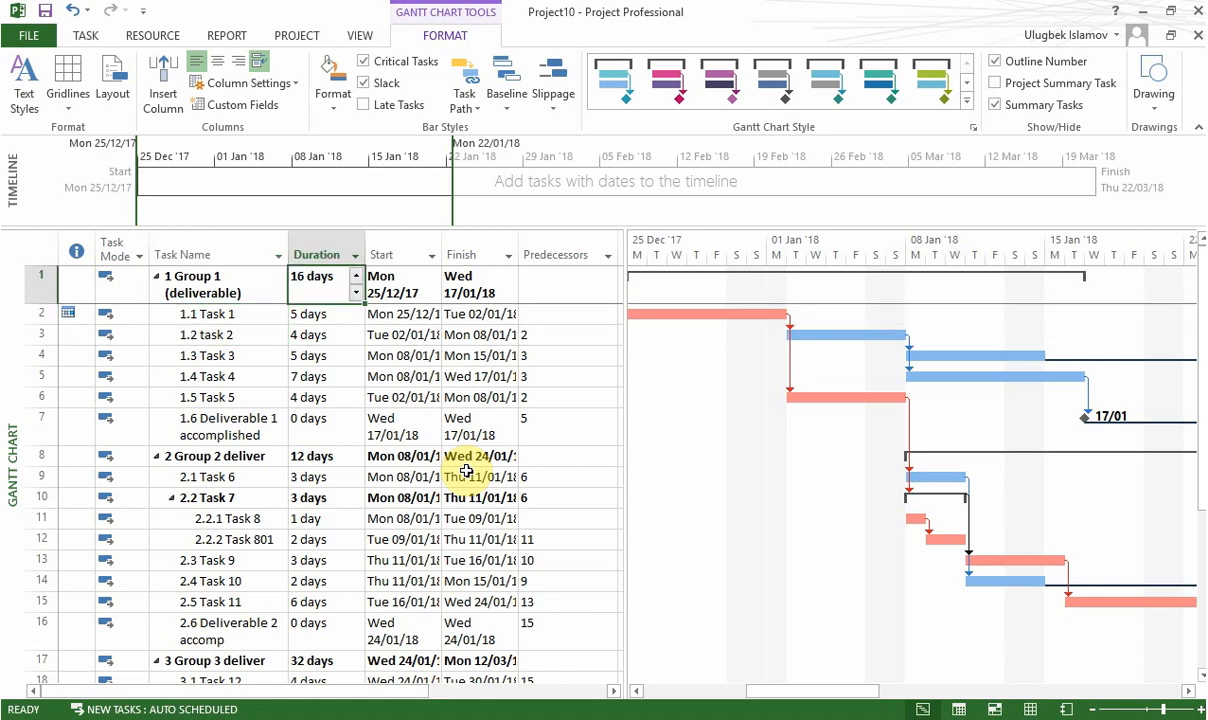
key("Down")
key("Down")
key("Down")
key("Down")
key("Down")
key("Down")
key("Down")
key("Down")
key("Down")
key("Down")
key("Down")
key("Down")
key("Down")
key("Down")
key("Down")
key("Down")
key("Down")
key("Down")
key("Down")
key("Down")
key("Down")
key("Down")
key("Down")
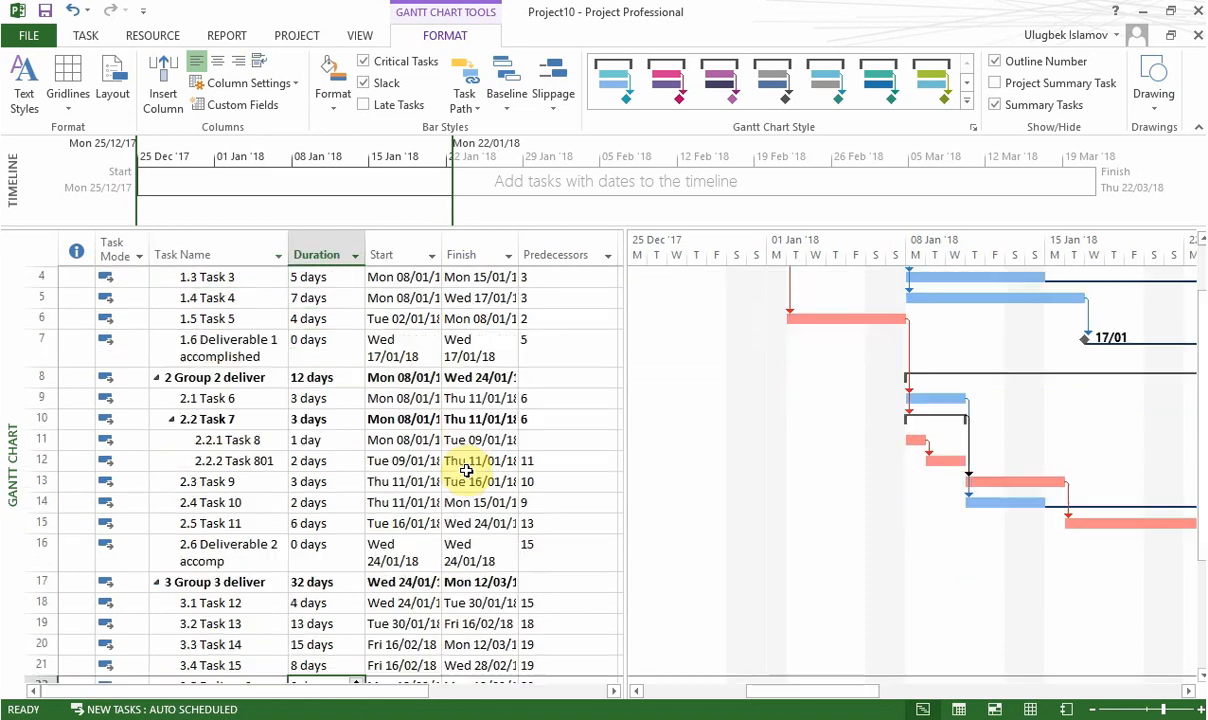
key("Down")
key("Down")
key("Down")
key("Up")
key("Up")
key("Up")
key("Up")
key("Up")
key("Up")
key("Up")
key("Up")
key("Up")
key("Up")
key("Up")
key("Up")
key("Up")
key("Up")
key("Up")
key("Up")
key("Up")
key("Up")
key("Up")
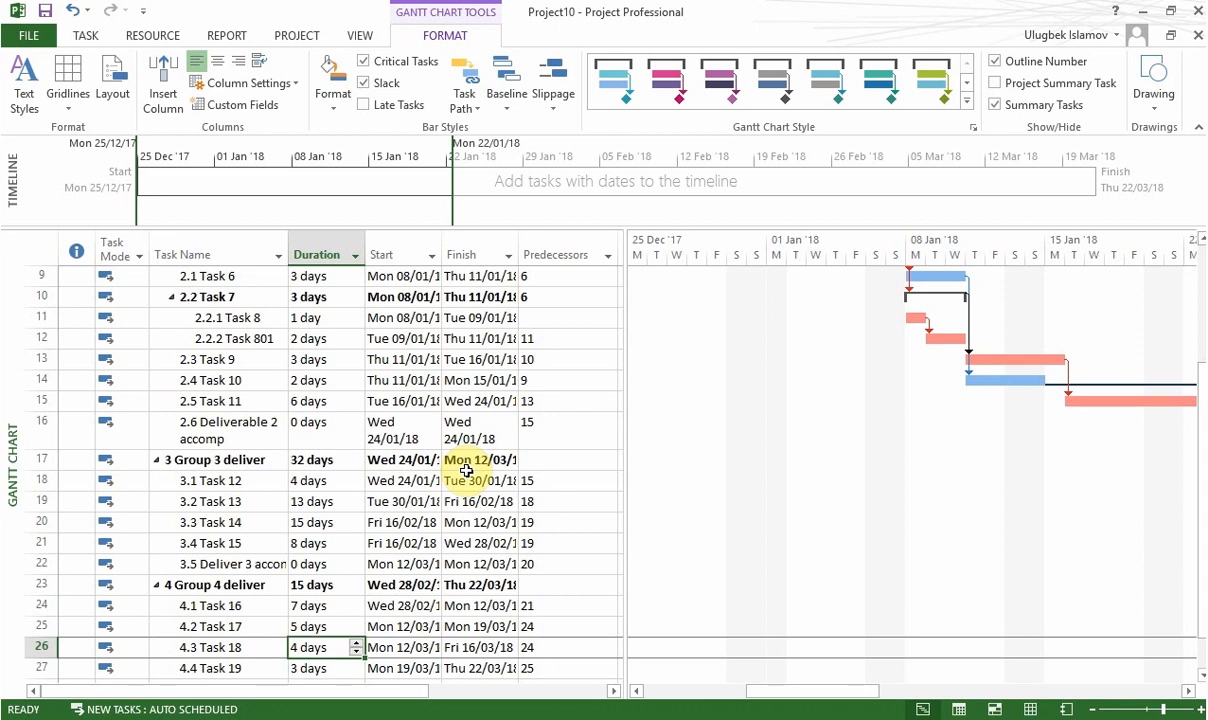
key("Up")
key("Up")
key("Up")
key("Up")
key("Up")
key("Up")
key("Up")
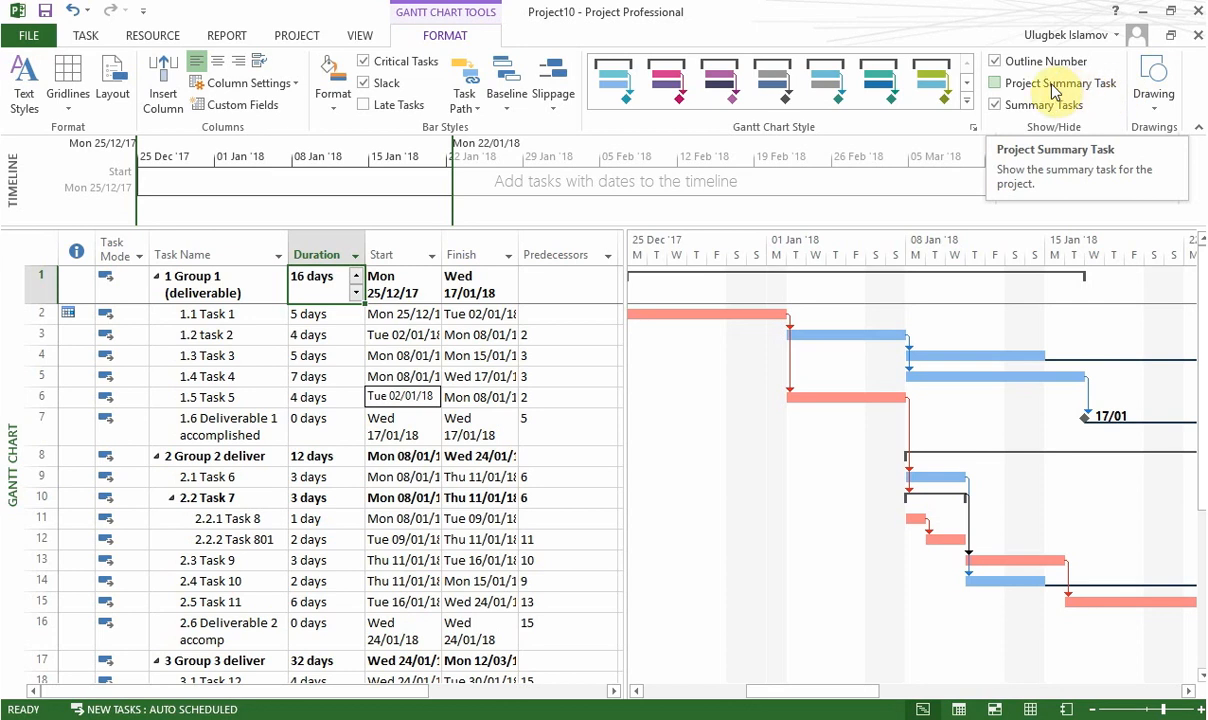
- Show the project summary task above Group 1 and select its overall duration
left_click(1031, 88)
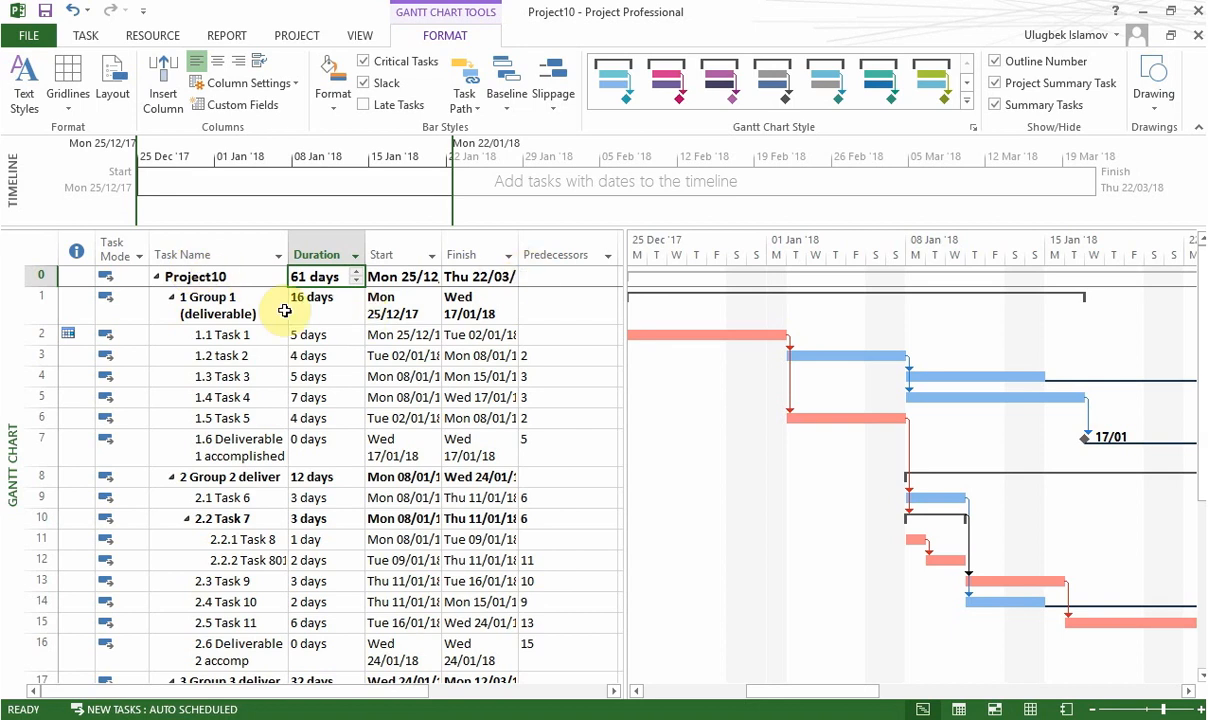
left_click(272, 362)
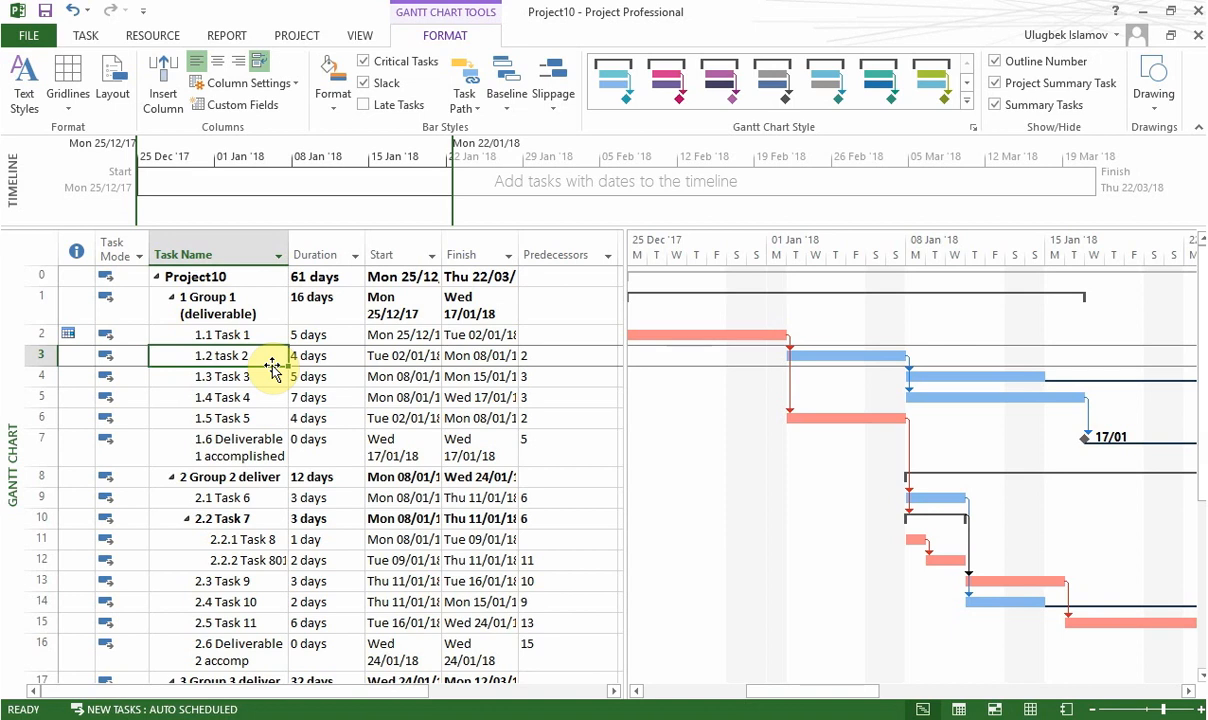
left_click(326, 274)
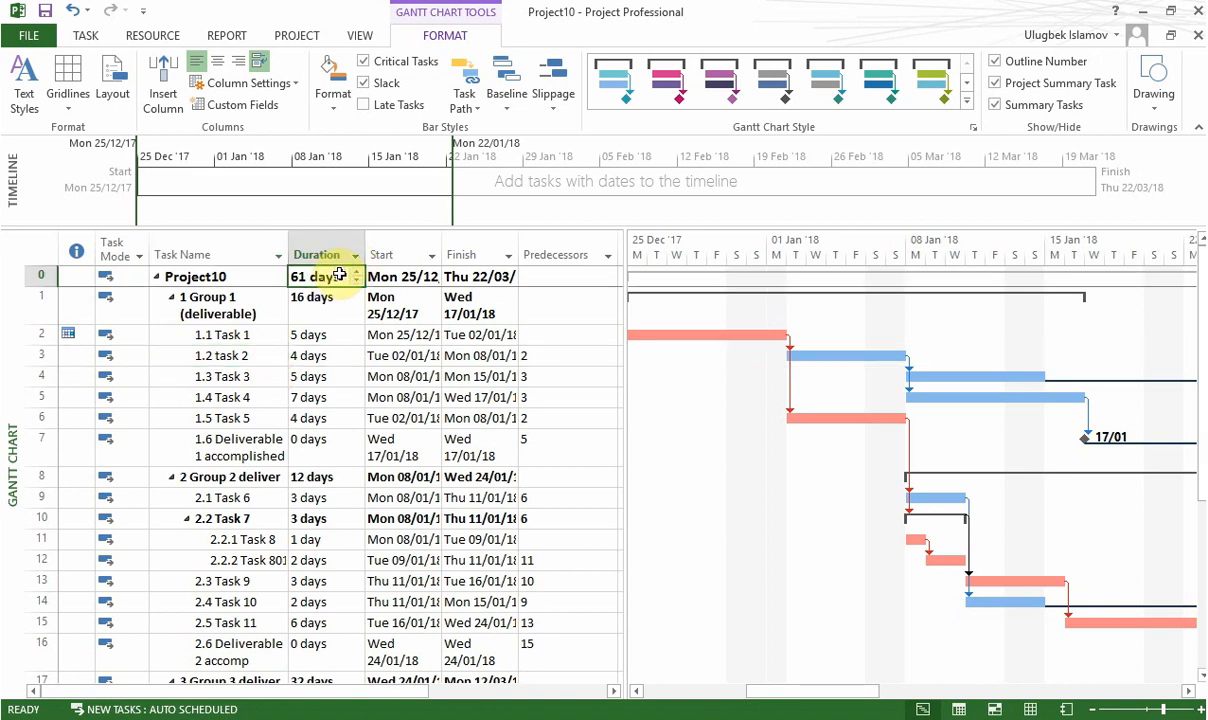
- Widen the Start and Finish columns so that their full dates fit on one line
left_click(395, 277)
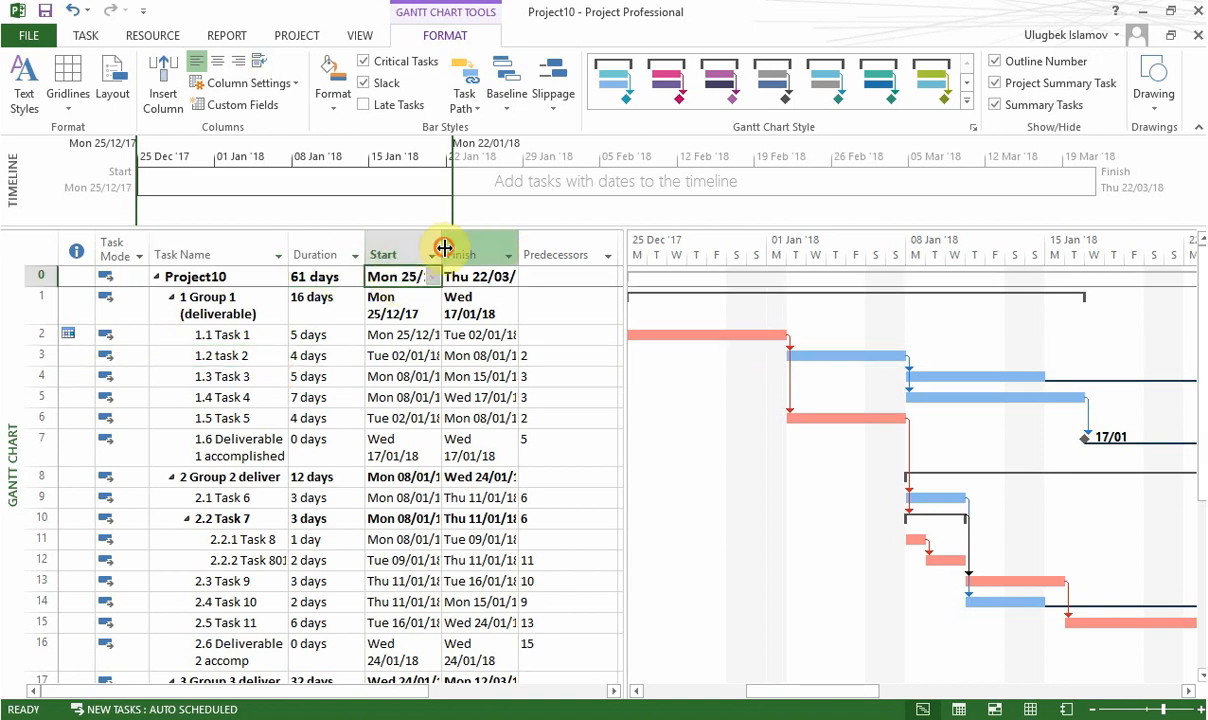
left_click_drag(468, 244, 481, 244)
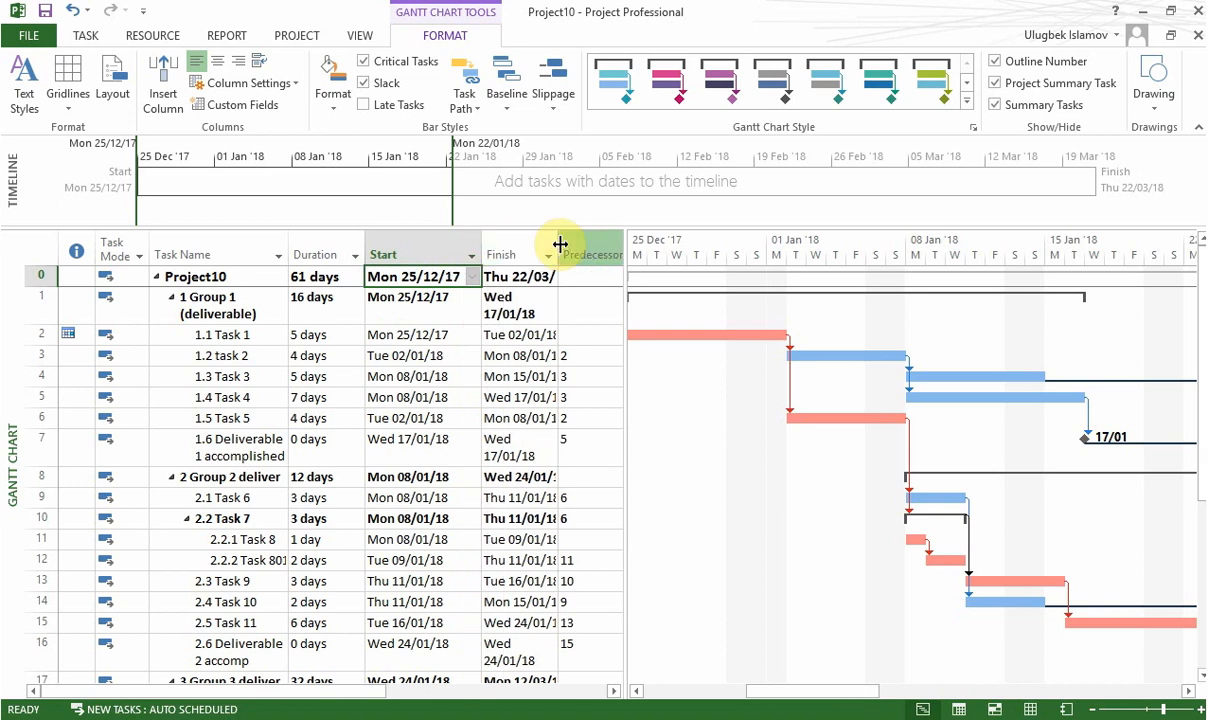
left_click_drag(558, 248, 598, 247)
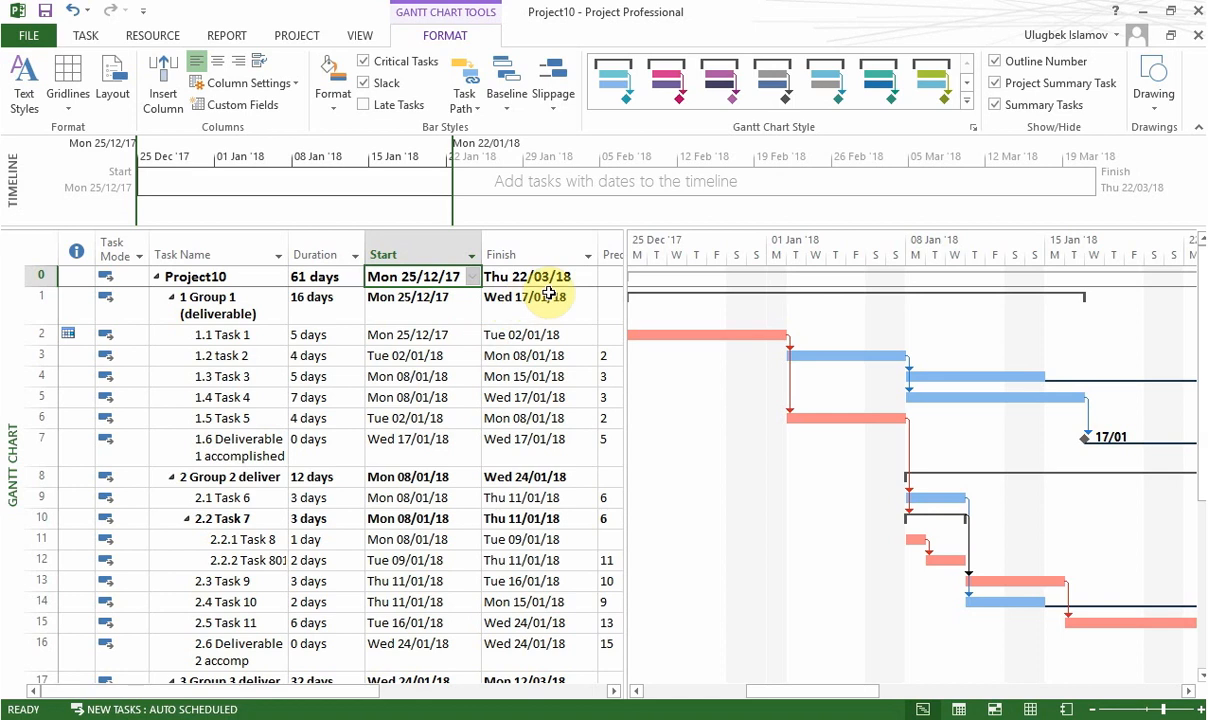
- Rename the project summary task to "Tutorial Project" in its summary task information
left_click(239, 275)
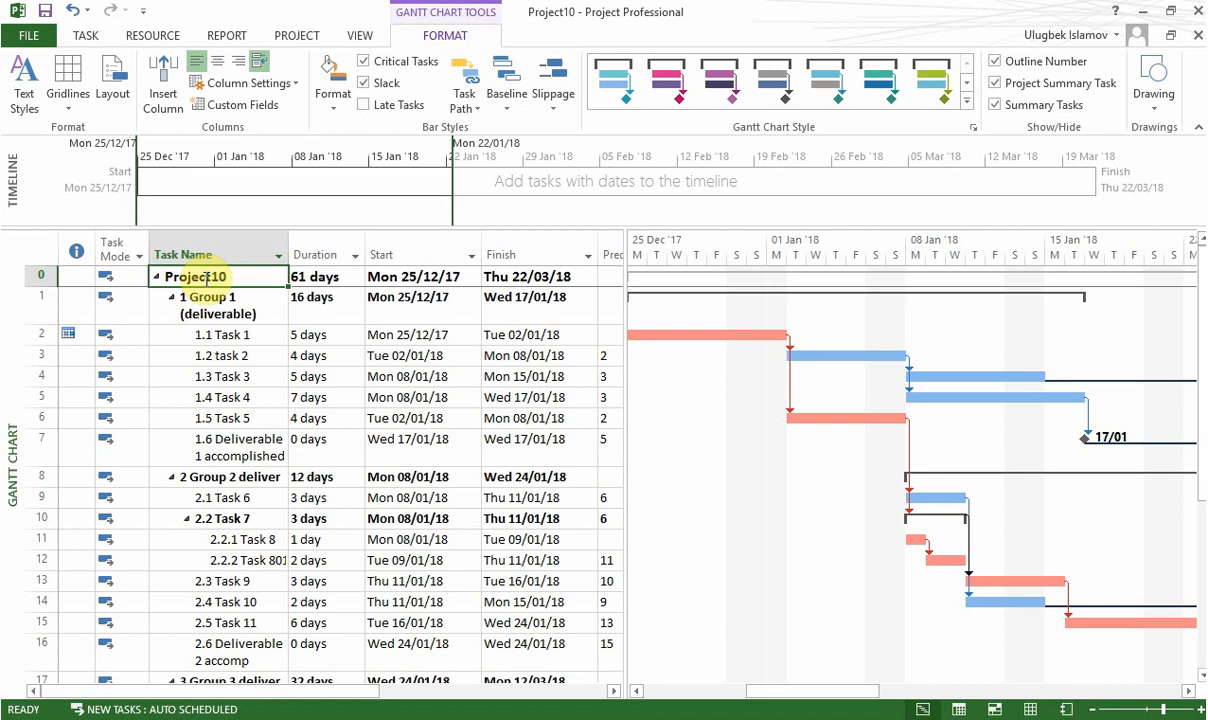
key("ctrl+z")
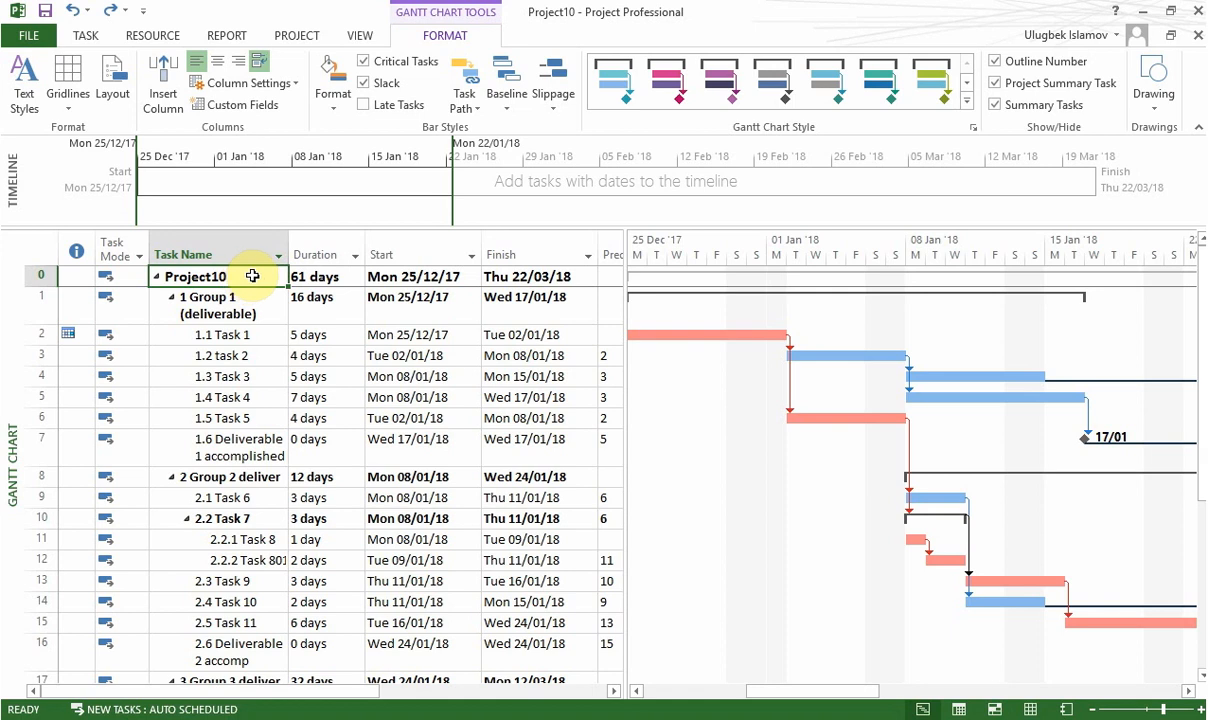
double_click(251, 275)
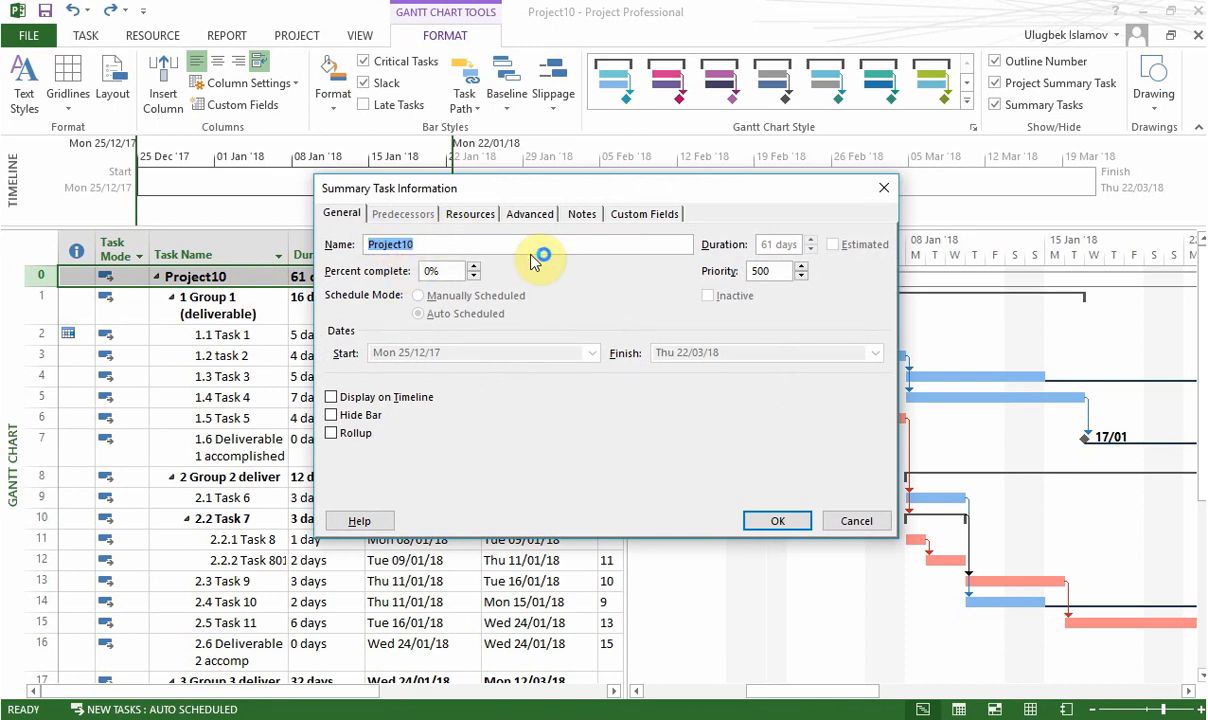
type("Tutor")
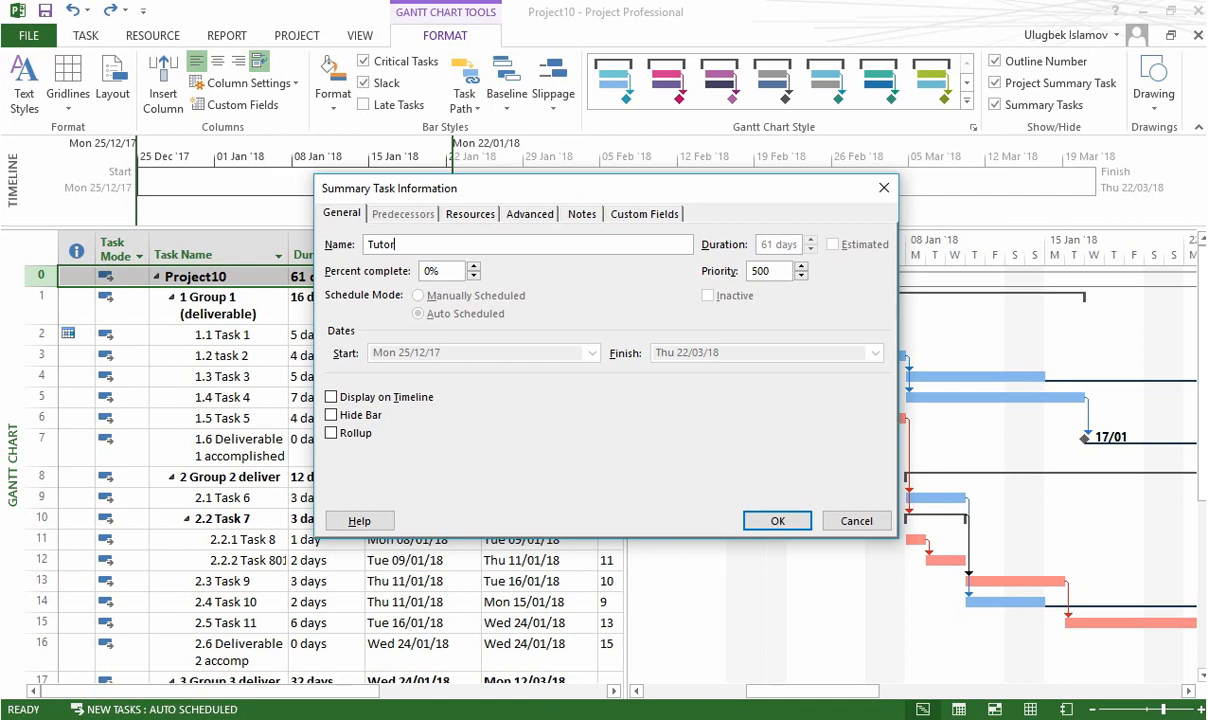
type("ial Project")
key("Return")
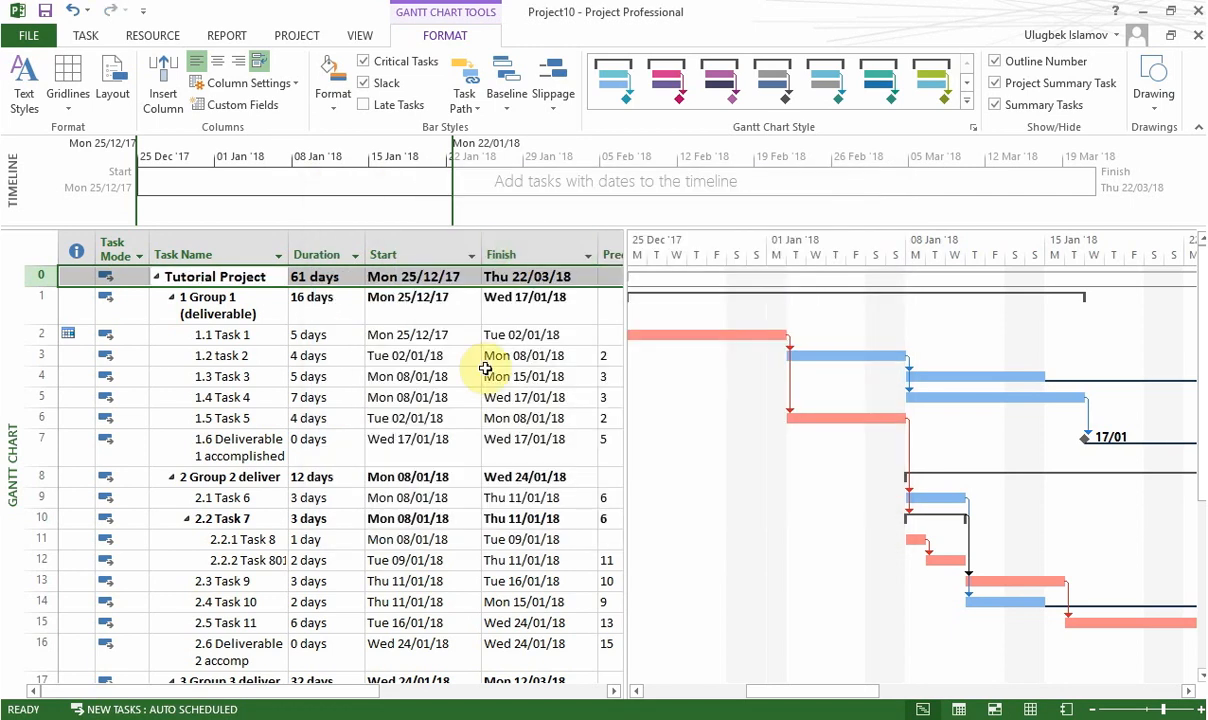
left_click(418, 362)
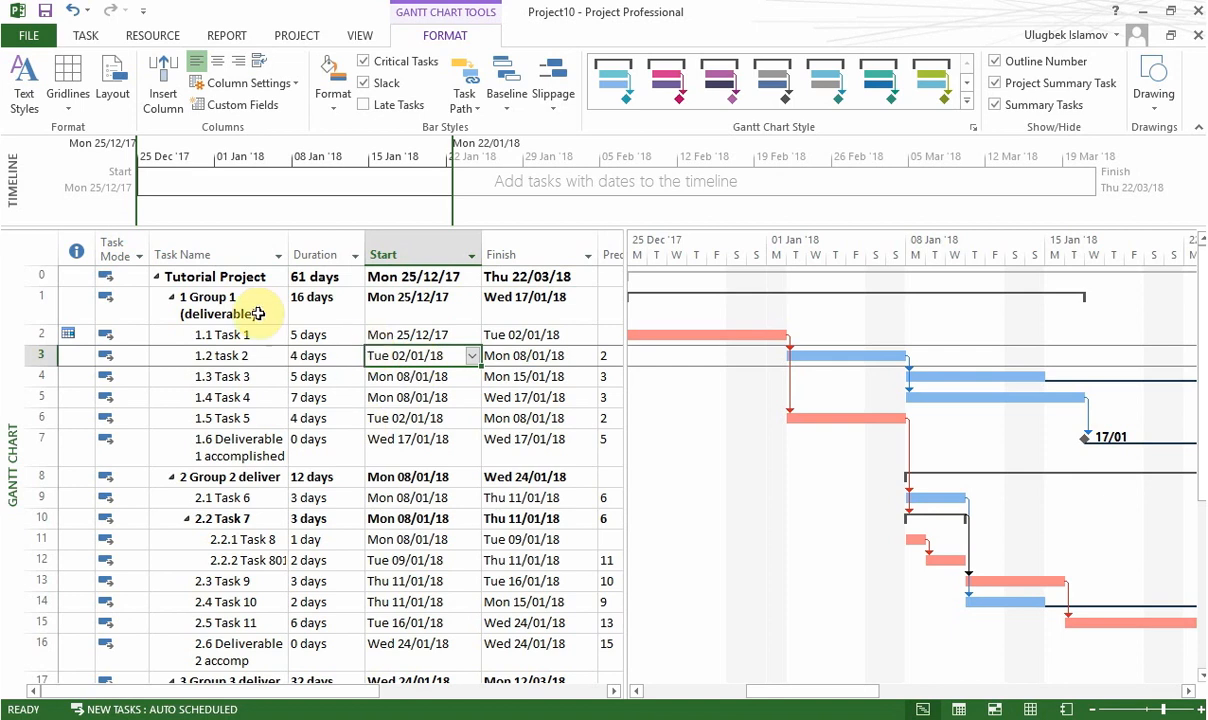
- Collapse the subtasks of Group 1, Group 2, Group 3 and Group 4 so only the group summaries are listed
left_click(172, 298)
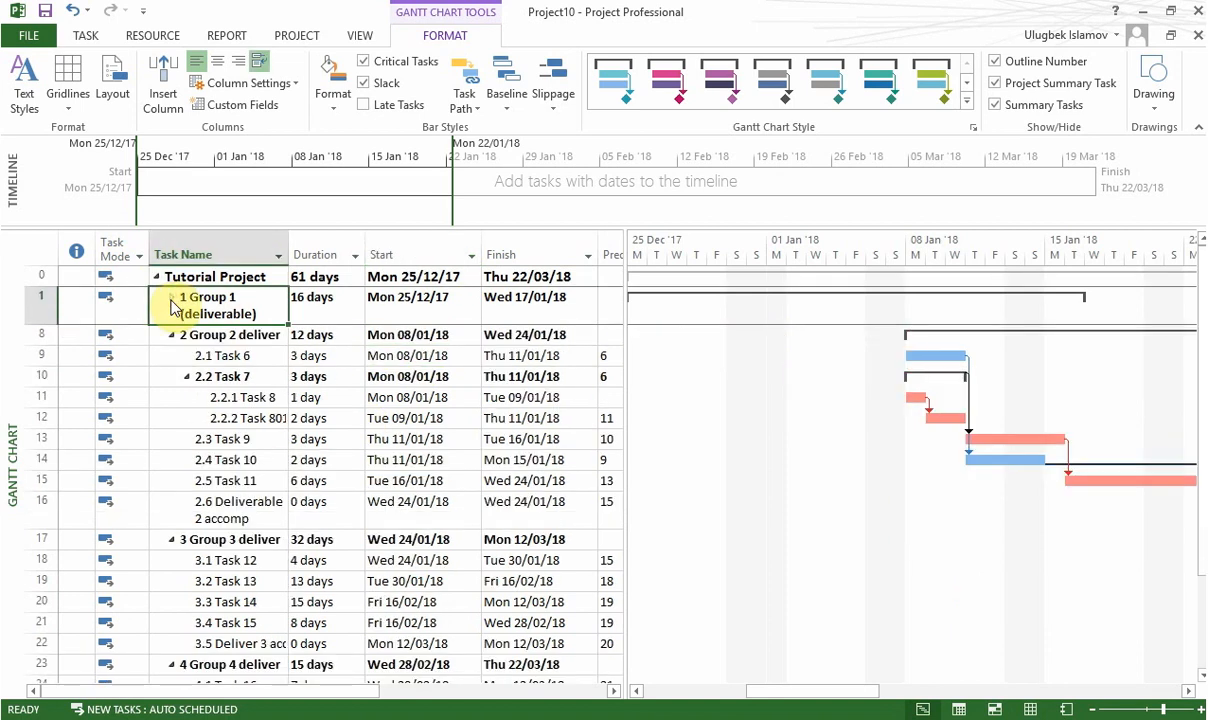
left_click(171, 336)
left_click(171, 356)
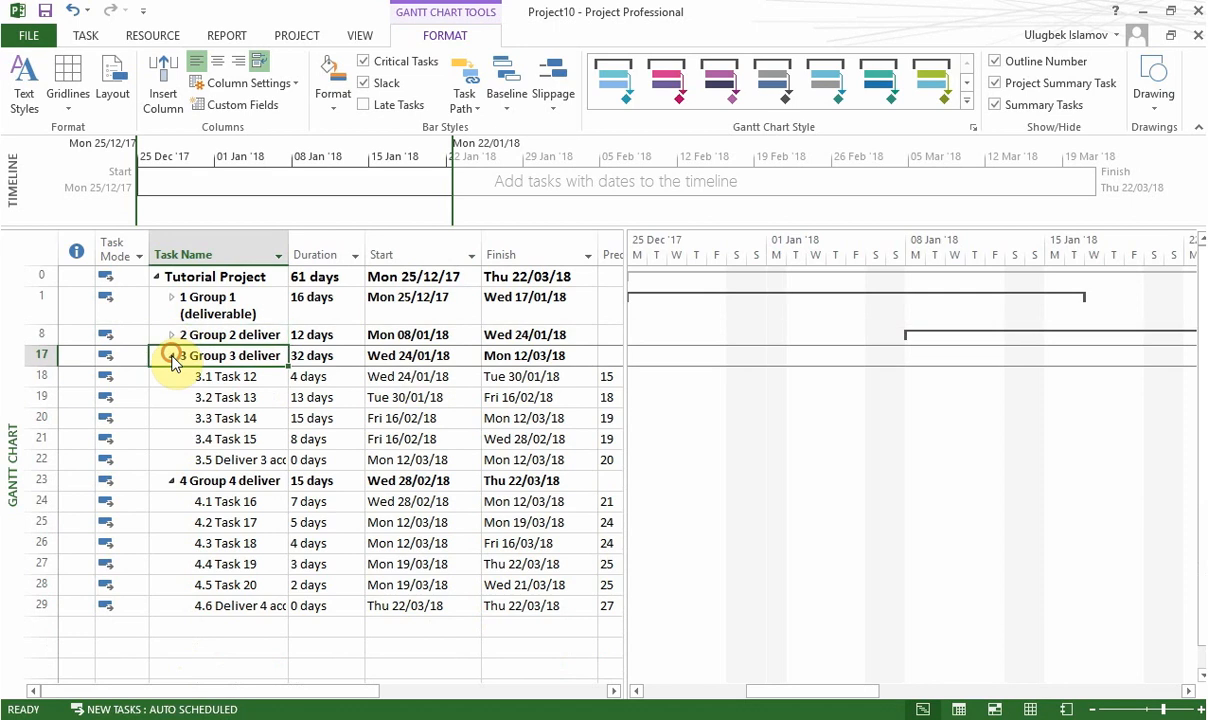
left_click(172, 377)
left_click(240, 437)
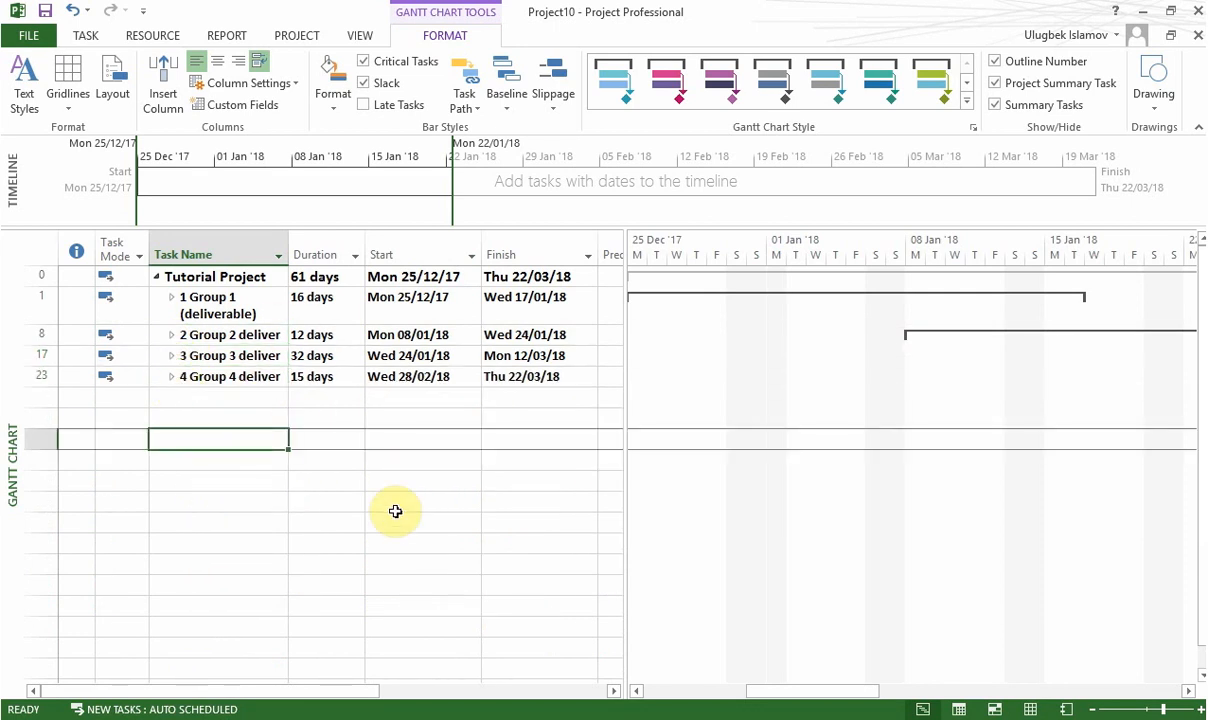
left_click(245, 397)
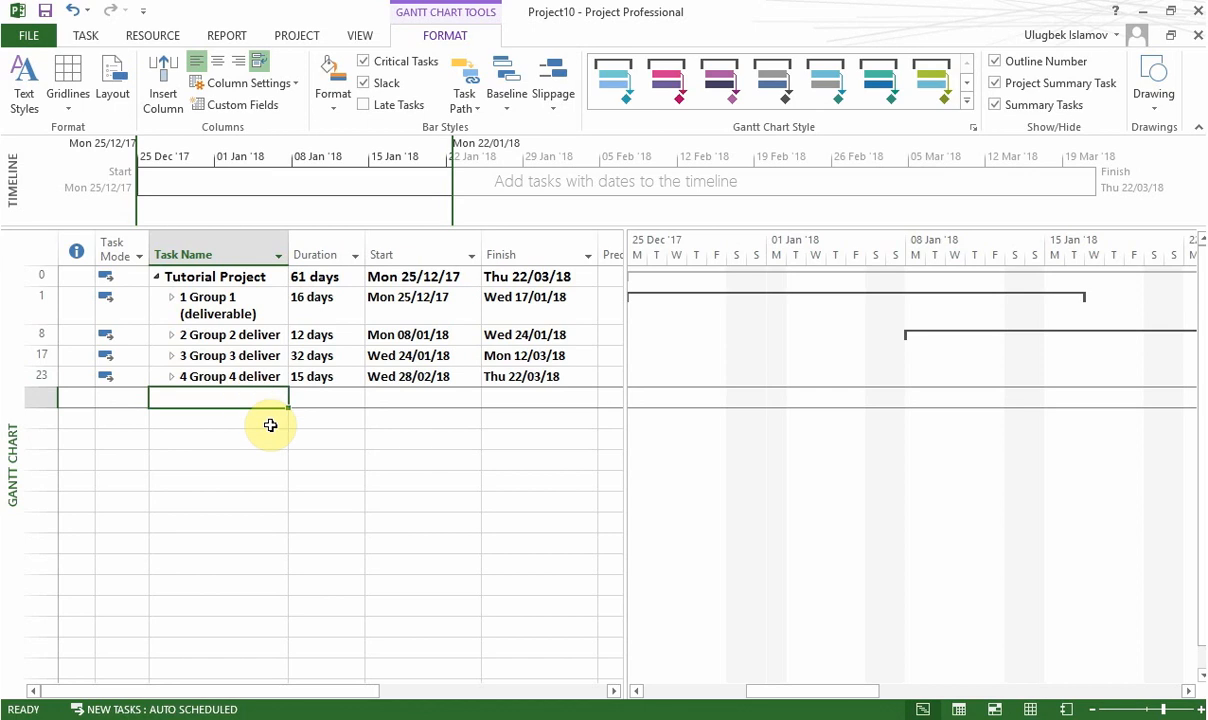